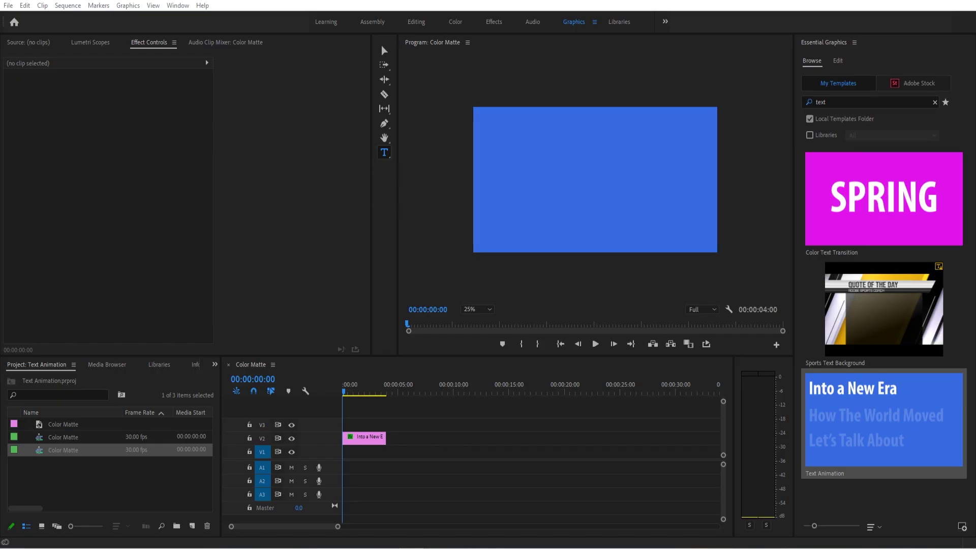
Step: Preview the existing three-line text animation in the enlarged program monitor and restore the normal layout
{"action": "left_click", "coordinate": [384, 51]}
{"action": "left_click", "coordinate": [445, 122]}
{"action": "key", "text": "grave"}
{"action": "key", "text": "space"}
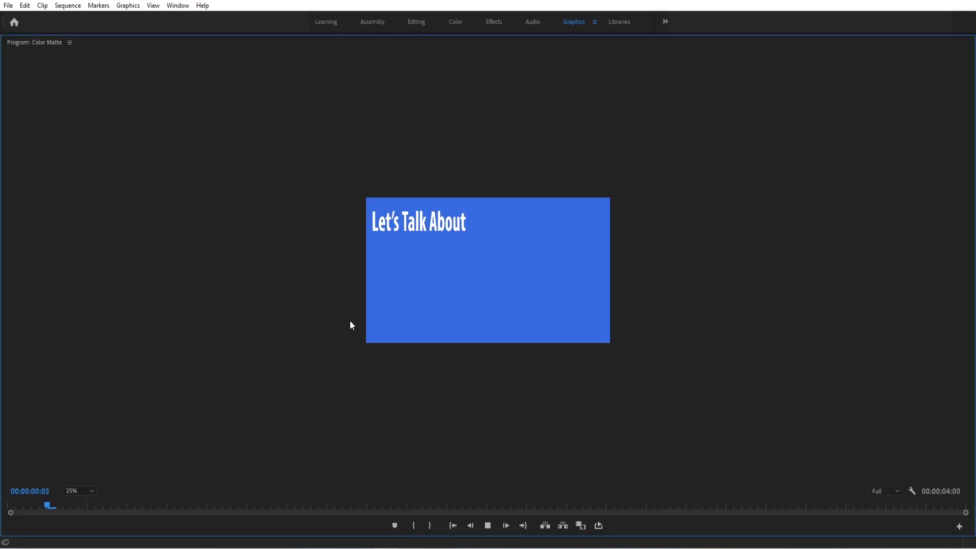
{"action": "key", "text": "space"}
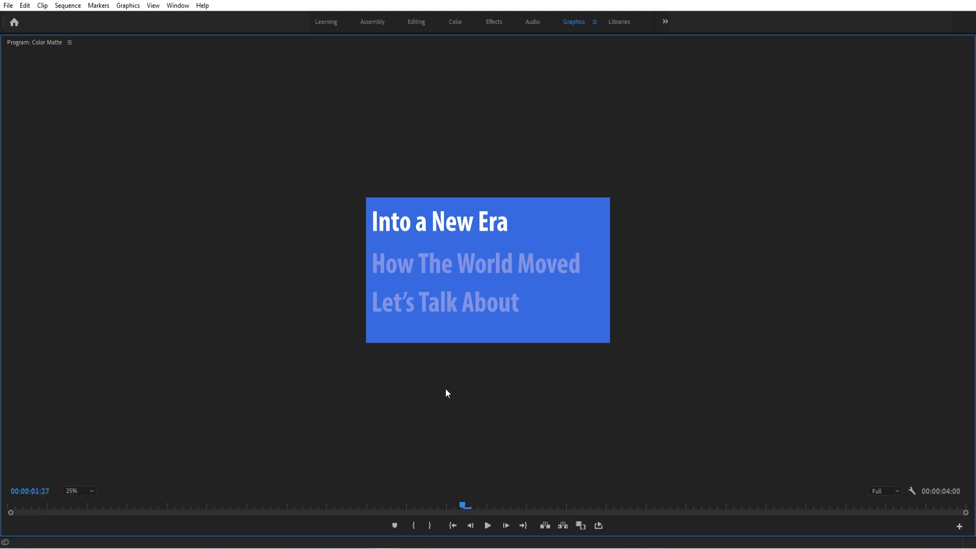
{"action": "key", "text": "grave"}
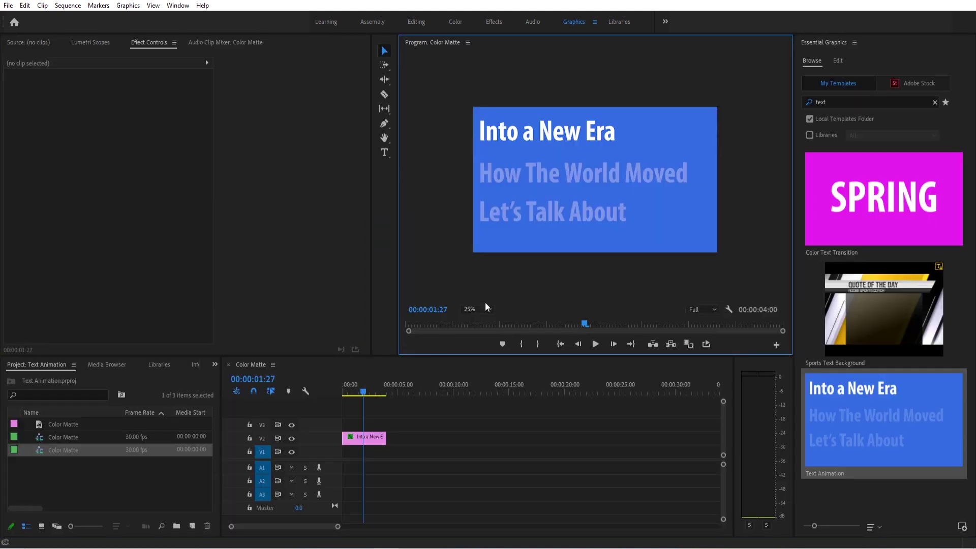
Step: Delete the existing text animation clip from the timeline
{"action": "left_click", "coordinate": [362, 438]}
{"action": "key", "text": "Delete"}
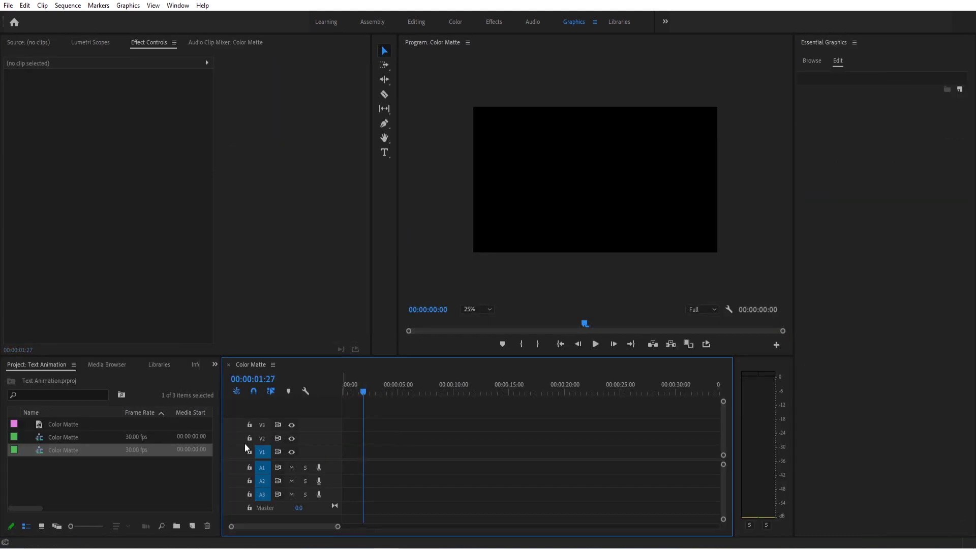
{"action": "left_click", "coordinate": [75, 450]}
{"action": "left_click", "coordinate": [80, 466]}
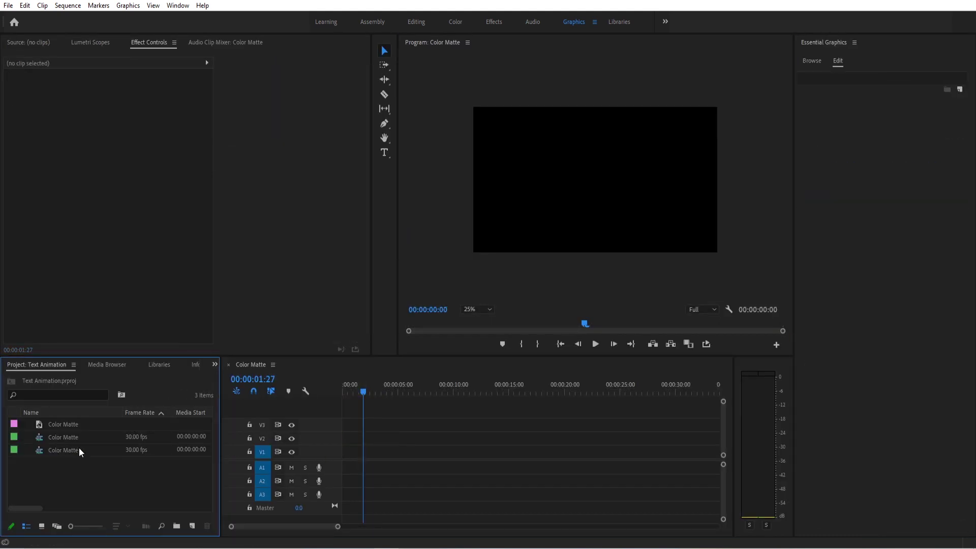
{"action": "left_click", "coordinate": [79, 450]}
Step: Create a 1920 by 1080, 30 fps color matte in blue 0D5DF0 with square pixels
{"action": "left_click", "coordinate": [192, 526]}
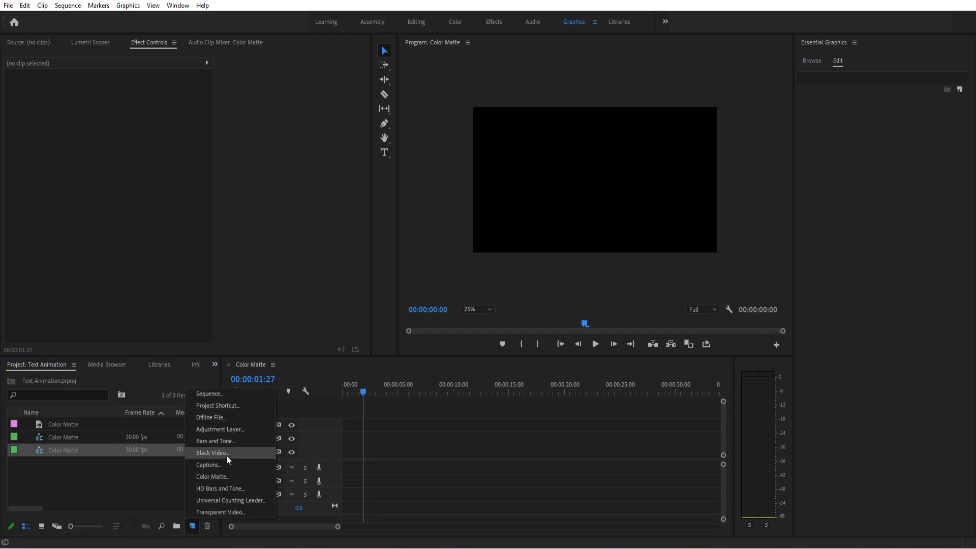
{"action": "left_click", "coordinate": [224, 477]}
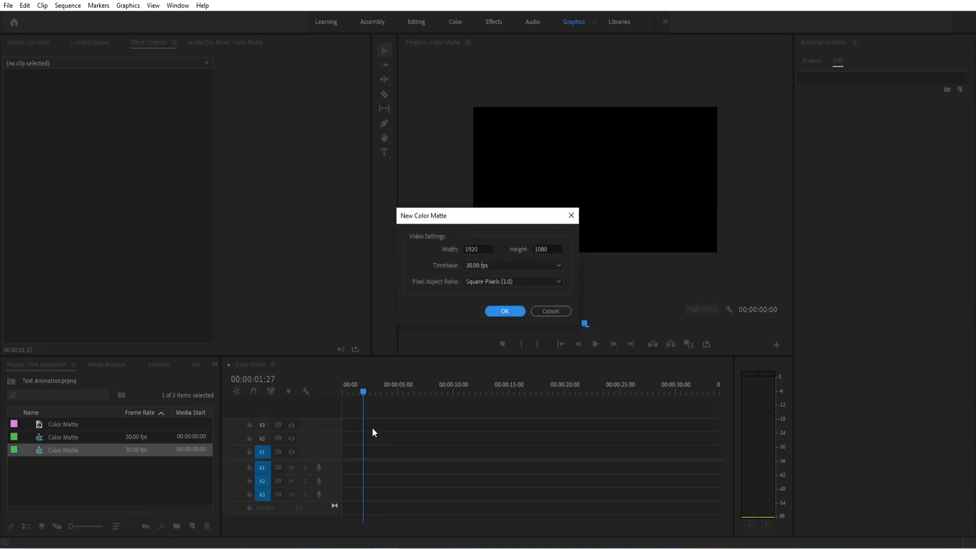
{"action": "left_click", "coordinate": [470, 265]}
{"action": "left_click", "coordinate": [464, 264]}
{"action": "left_click", "coordinate": [476, 249]}
{"action": "left_click", "coordinate": [552, 249]}
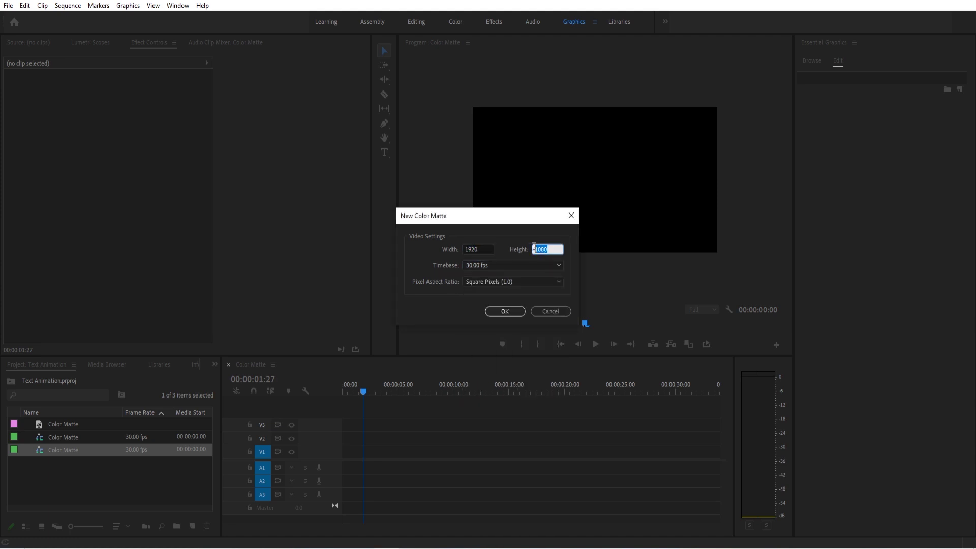
{"action": "left_click", "coordinate": [513, 314]}
{"action": "mouse_move", "coordinate": [527, 325]}
{"action": "left_mouse_down"}
{"action": "mouse_move", "coordinate": [527, 335]}
{"action": "mouse_move", "coordinate": [529, 274]}
{"action": "mouse_move", "coordinate": [529, 309]}
{"action": "left_mouse_up"}
{"action": "left_click", "coordinate": [507, 356]}
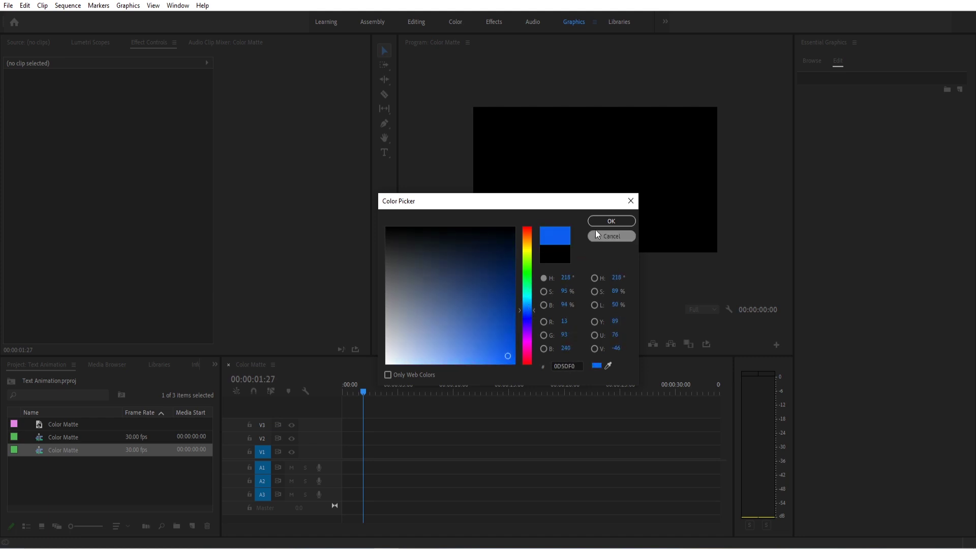
{"action": "left_click", "coordinate": [610, 221]}
{"action": "left_click", "coordinate": [463, 289]}
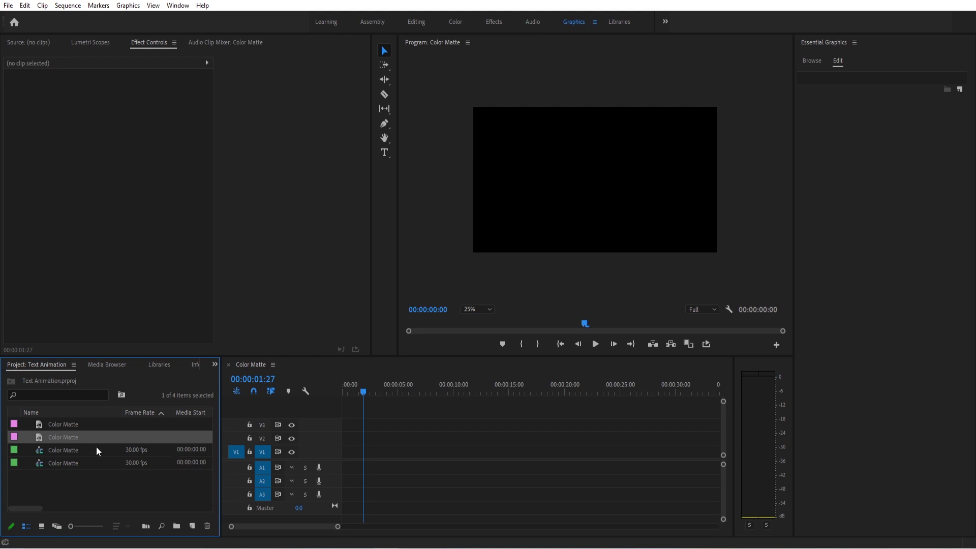
Step: Close the open sequence and create a new sequence from the new blue color matte
{"action": "left_click_drag", "start_coordinate": [65, 438], "coordinate": [338, 457]}
{"action": "left_click", "coordinate": [228, 364]}
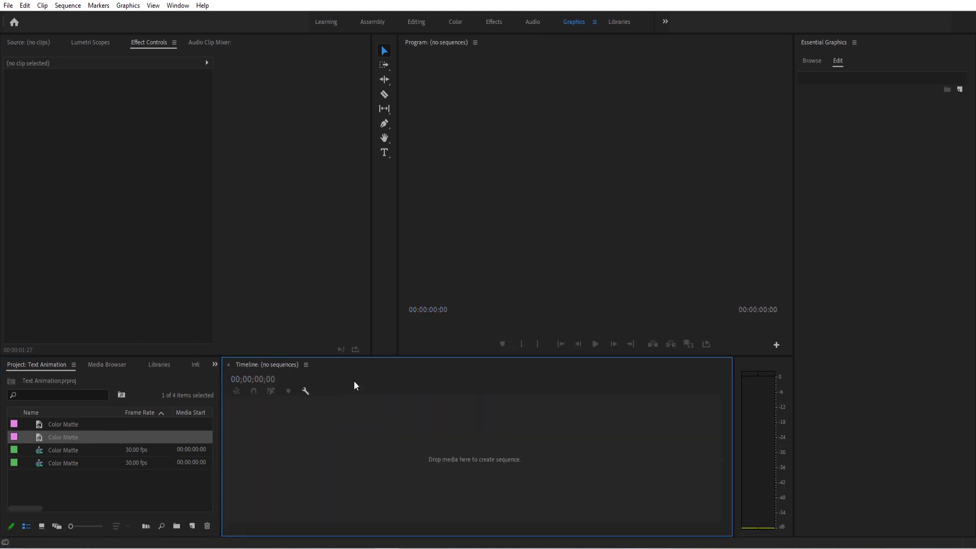
{"action": "left_click_drag", "start_coordinate": [142, 435], "coordinate": [312, 458]}
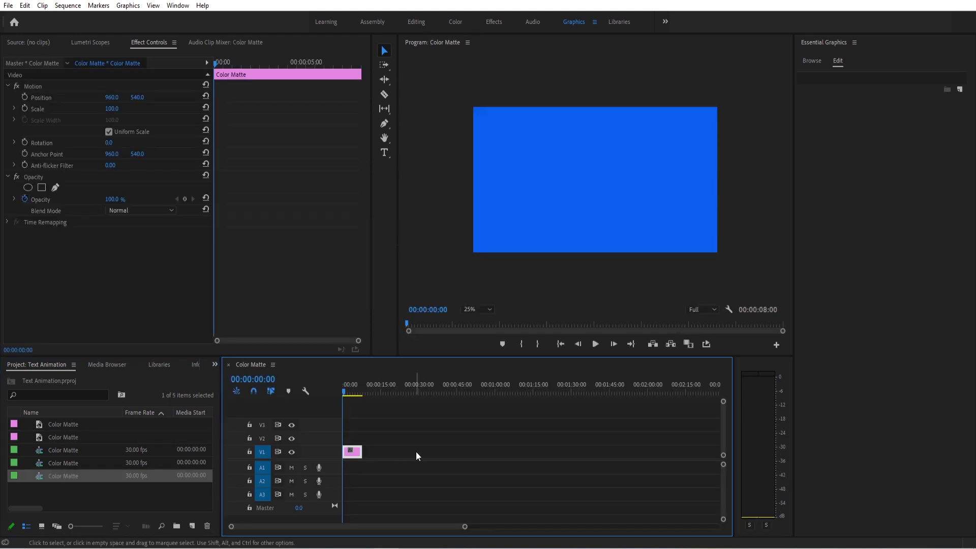
{"action": "key", "text": "equal"}
{"action": "key", "text": "equal"}
{"action": "key", "text": "equal"}
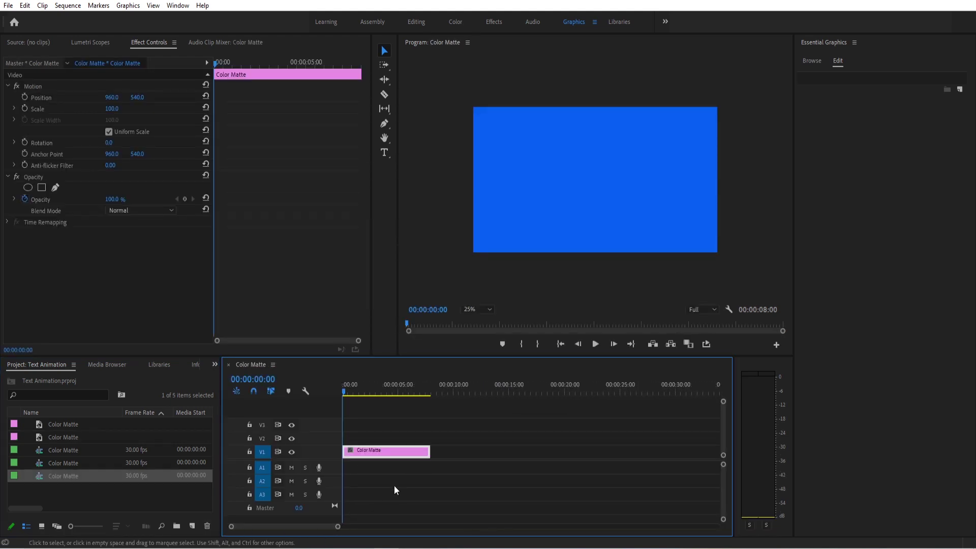
{"action": "mouse_move", "coordinate": [337, 526]}
{"action": "left_mouse_down"}
{"action": "mouse_move", "coordinate": [311, 529]}
{"action": "mouse_move", "coordinate": [337, 529]}
{"action": "left_mouse_up"}
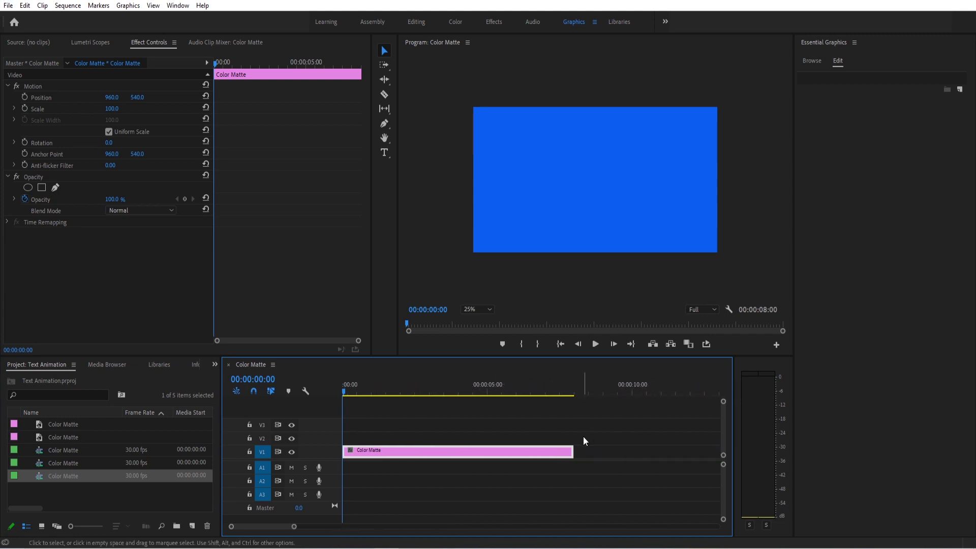
Step: Add the text "Let's Start Today" near the upper-left corner of the frame with the Type tool
{"action": "left_click", "coordinate": [385, 152]}
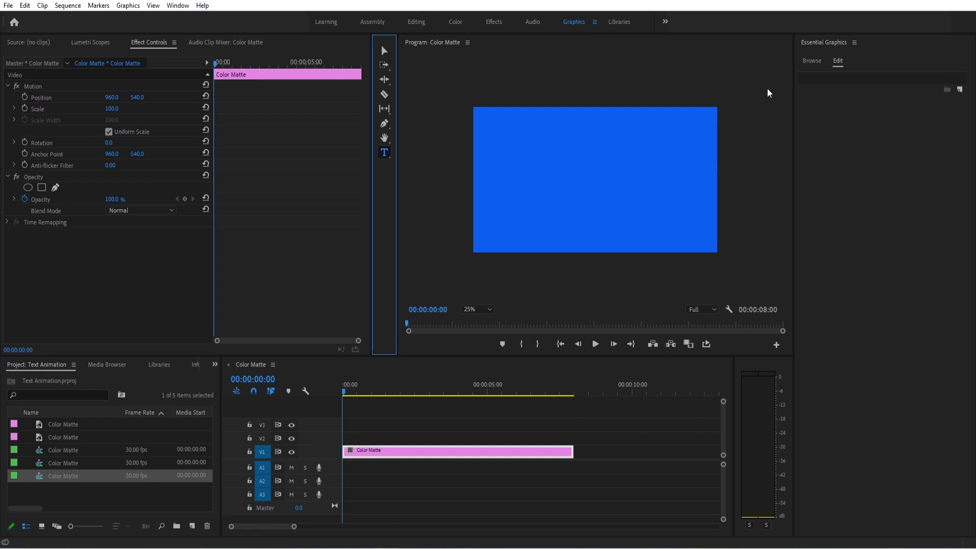
{"action": "left_click", "coordinate": [186, 6]}
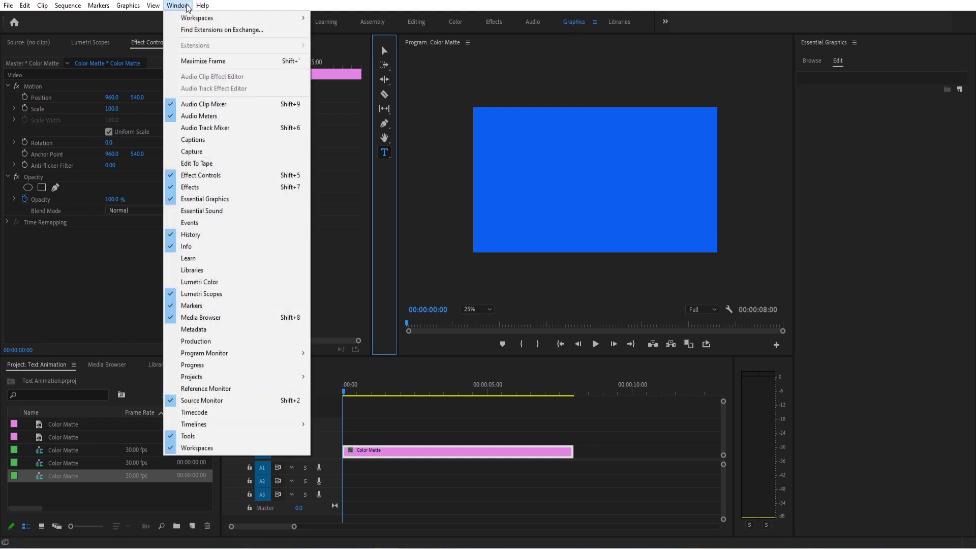
{"action": "mouse_move", "coordinate": [198, 19]}
{"action": "left_click", "coordinate": [374, 152]}
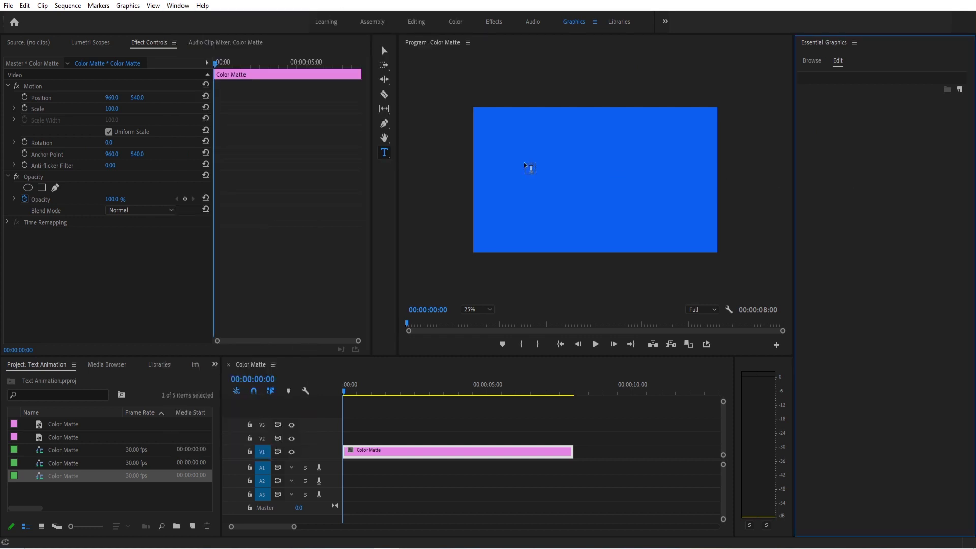
{"action": "left_click", "coordinate": [485, 125]}
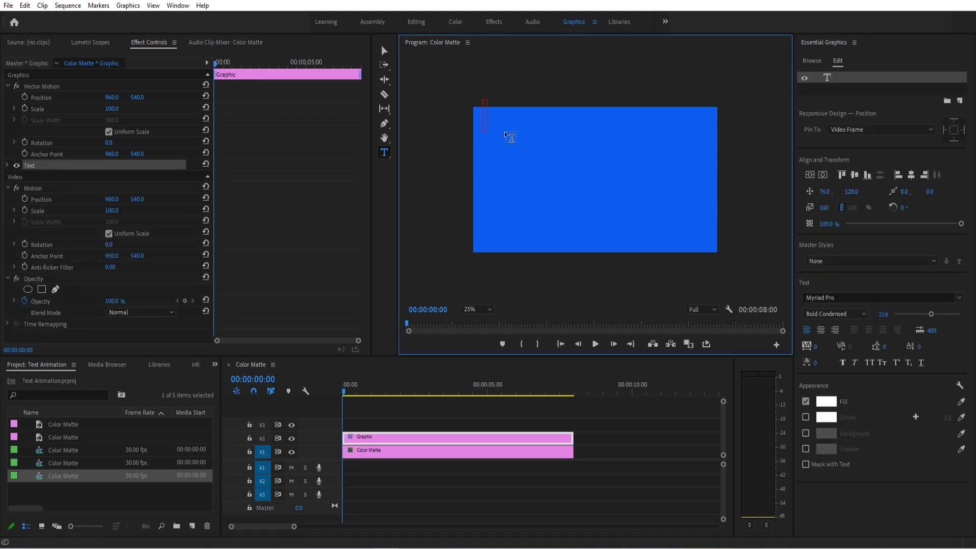
{"action": "type", "text": "Let's Start Today"}
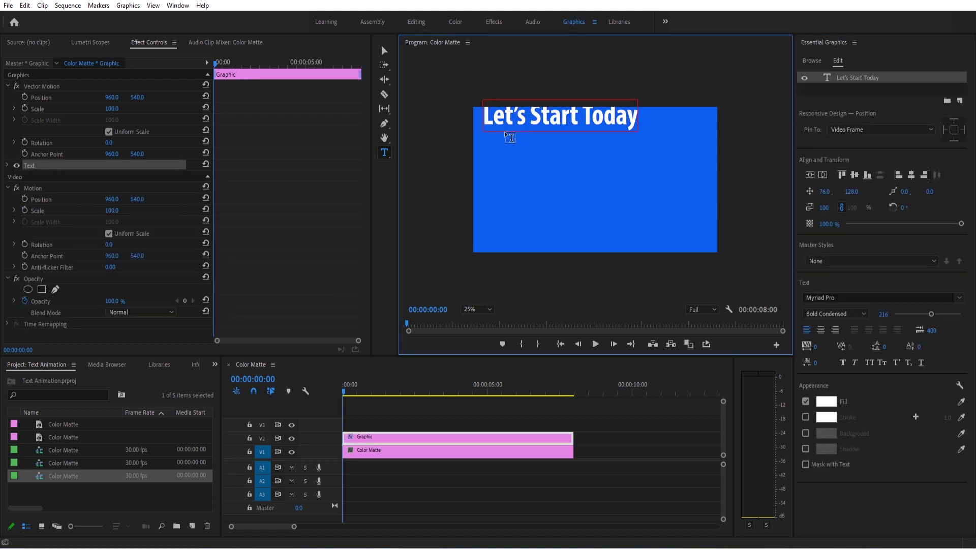
Step: Move the title fully inside the frame's upper-left area, to about 56.1, 236.0
{"action": "left_click", "coordinate": [384, 51]}
{"action": "left_click", "coordinate": [538, 130]}
{"action": "left_click_drag", "start_coordinate": [536, 129], "coordinate": [539, 133]}
{"action": "left_click", "coordinate": [487, 134]}
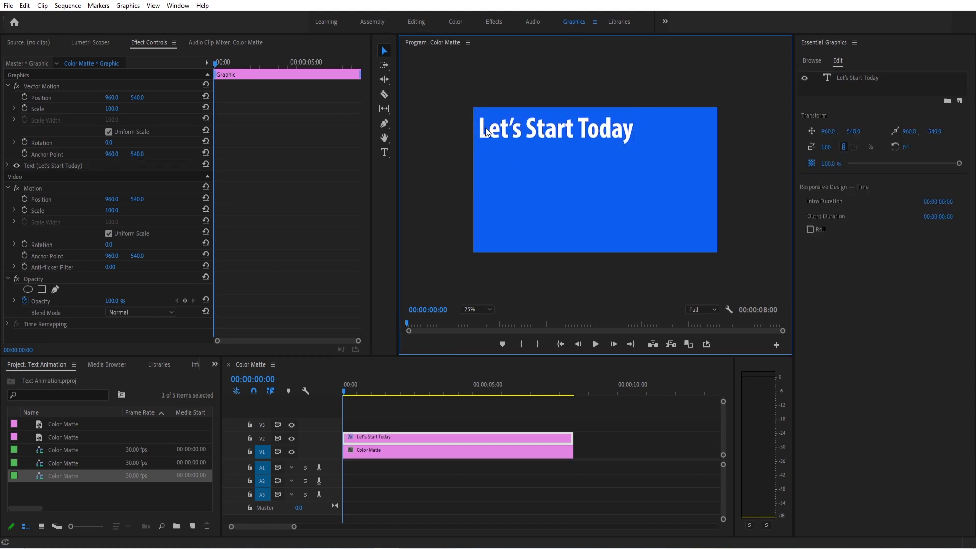
{"action": "left_click_drag", "start_coordinate": [497, 133], "coordinate": [499, 135]}
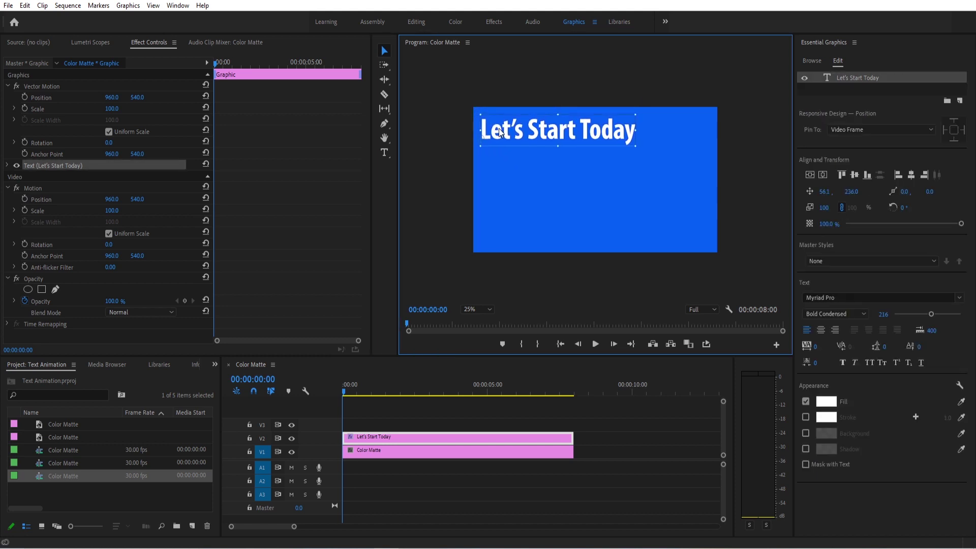
{"action": "left_click", "coordinate": [526, 82]}
Step: Try the Regular font style on the title and return it to Bold Condensed
{"action": "left_click", "coordinate": [561, 129]}
{"action": "left_click", "coordinate": [854, 312]}
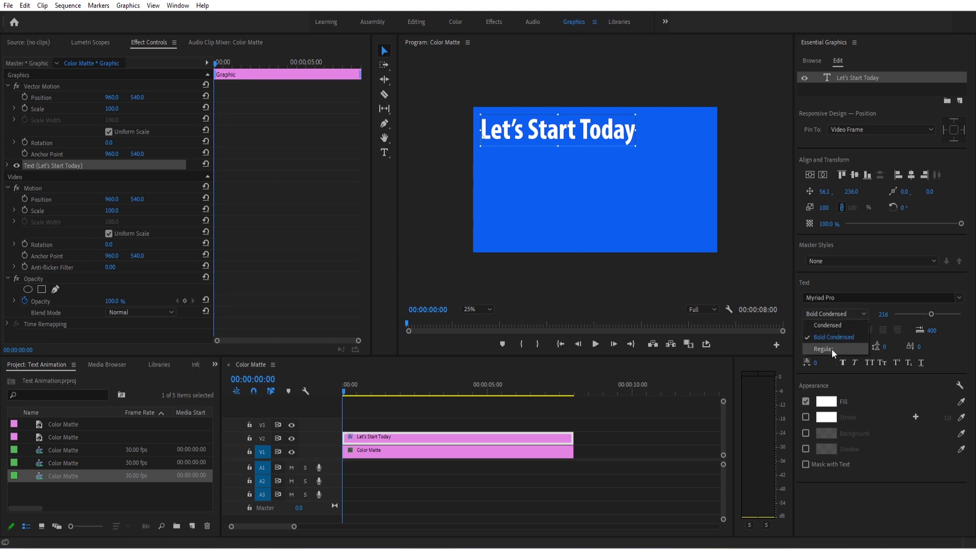
{"action": "left_click", "coordinate": [831, 348]}
{"action": "left_click", "coordinate": [854, 312]}
{"action": "left_click", "coordinate": [844, 336]}
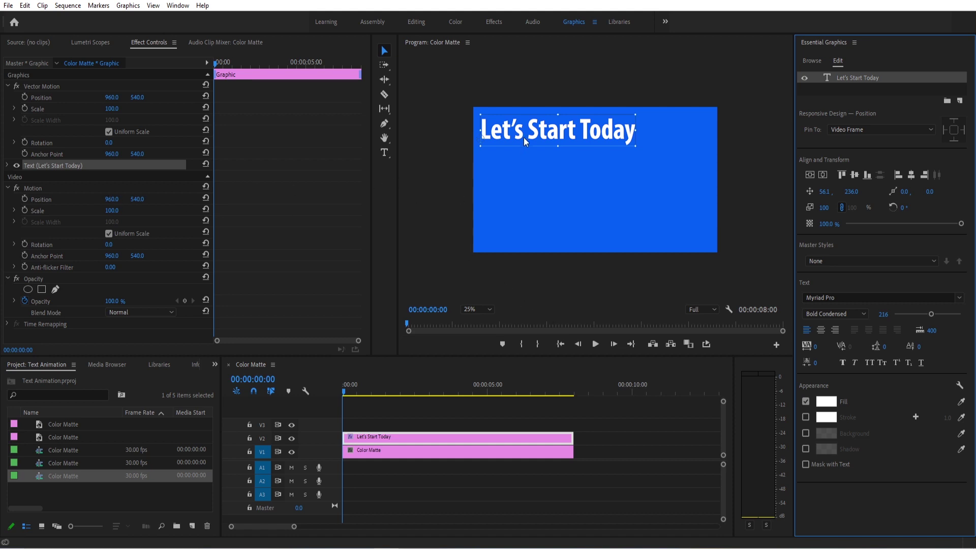
Step: Show the title's Transform properties in Effect Controls, with Vector Motion and Source Text collapsed
{"action": "left_click", "coordinate": [153, 45]}
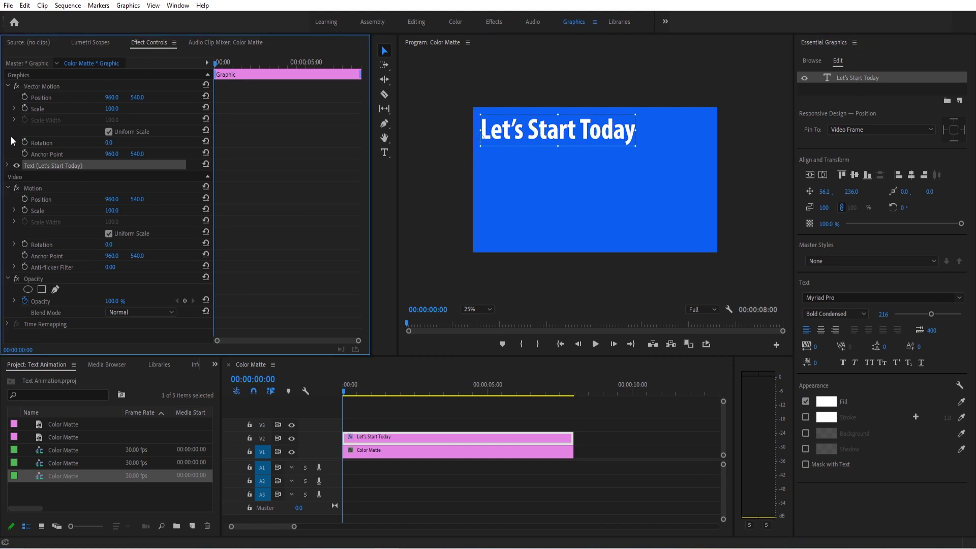
{"action": "left_click", "coordinate": [8, 86]}
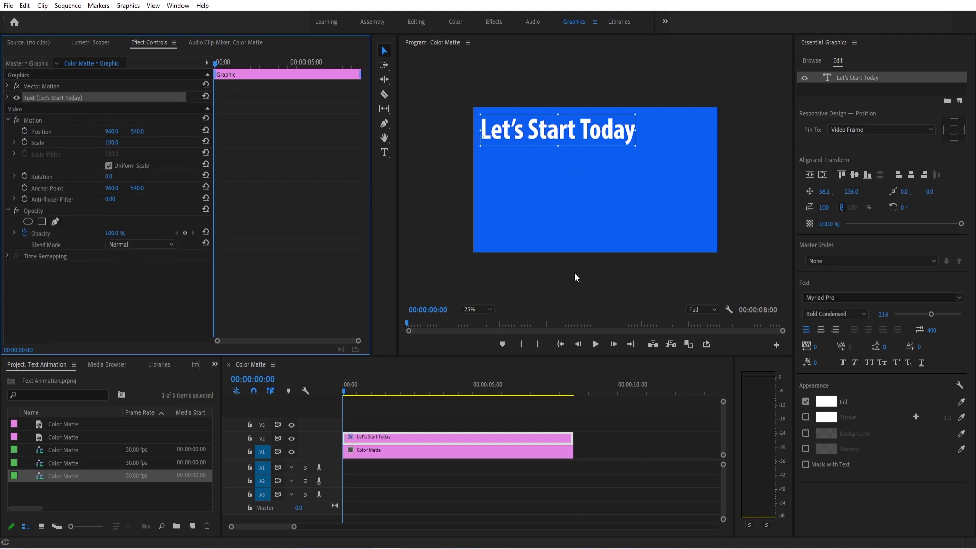
{"action": "left_click", "coordinate": [7, 97]}
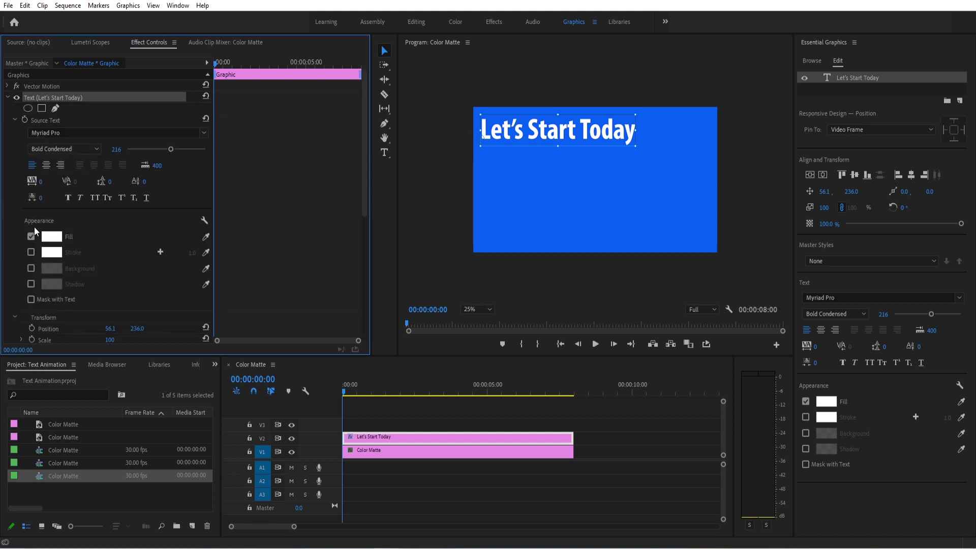
{"action": "scroll", "coordinate": [75, 235], "scroll_direction": "down", "scroll_amount": 2}
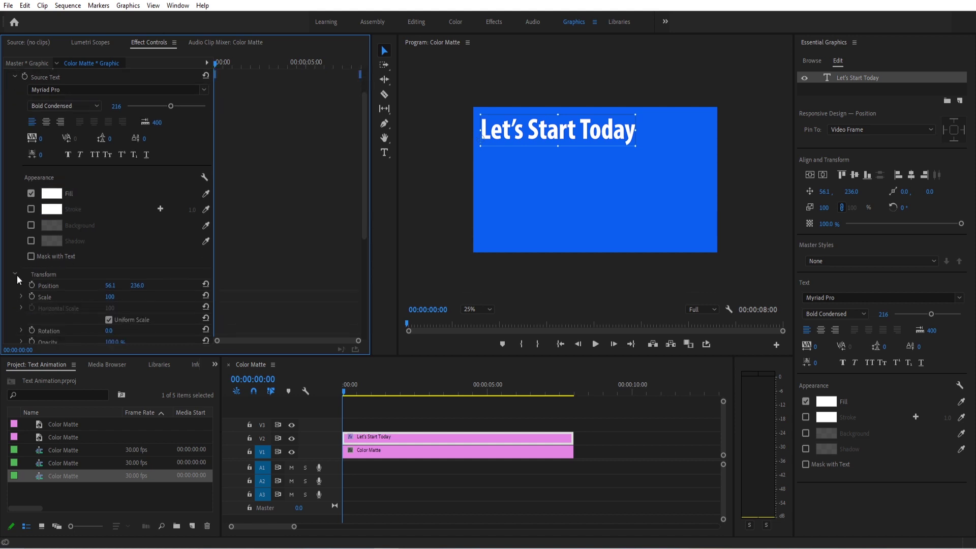
{"action": "scroll", "coordinate": [92, 249], "scroll_direction": "up", "scroll_amount": 1}
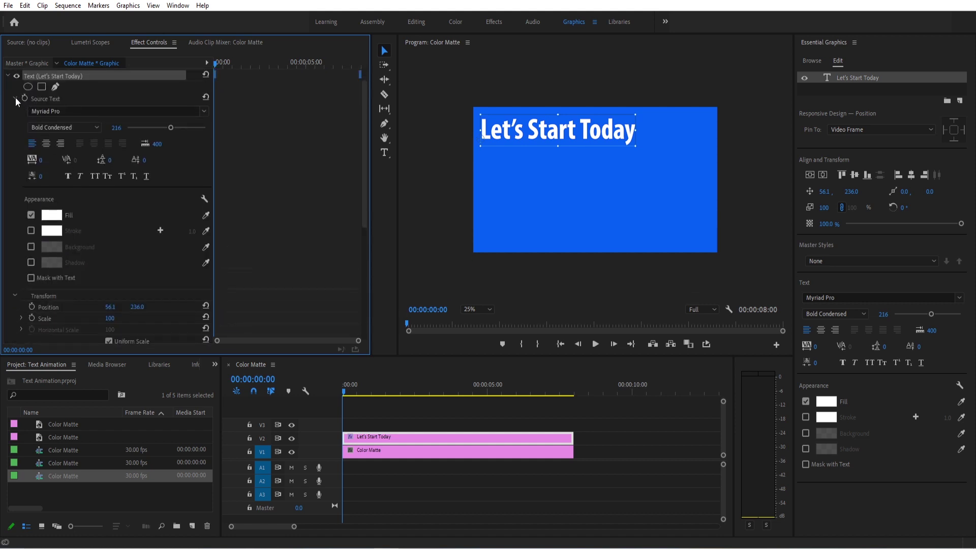
{"action": "left_click", "coordinate": [14, 98]}
{"action": "scroll", "coordinate": [53, 98], "scroll_direction": "up", "scroll_amount": 1}
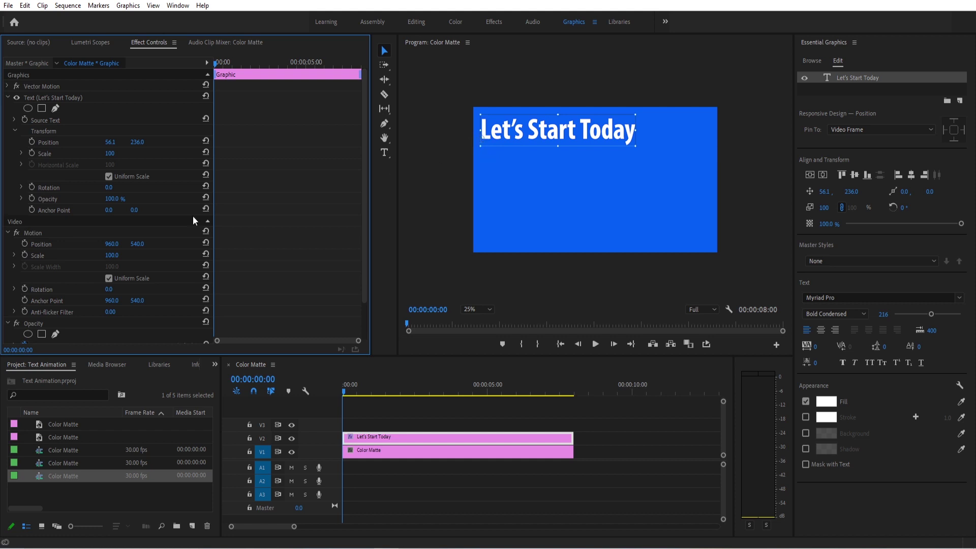
Step: Move the title's anchor point up to the middle of its left edge, at 0.0, -64.0
{"action": "left_click", "coordinate": [66, 211]}
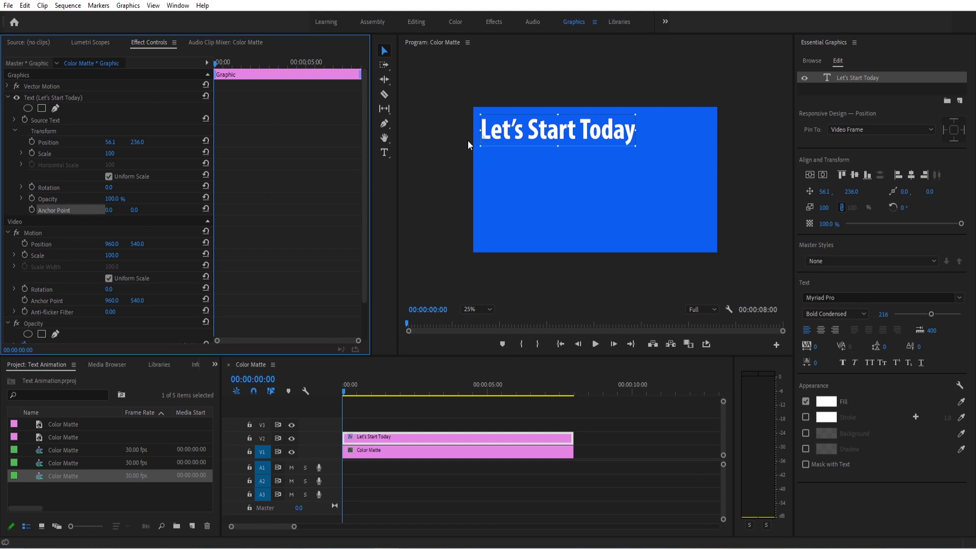
{"action": "left_click_drag", "start_coordinate": [481, 145], "coordinate": [481, 135]}
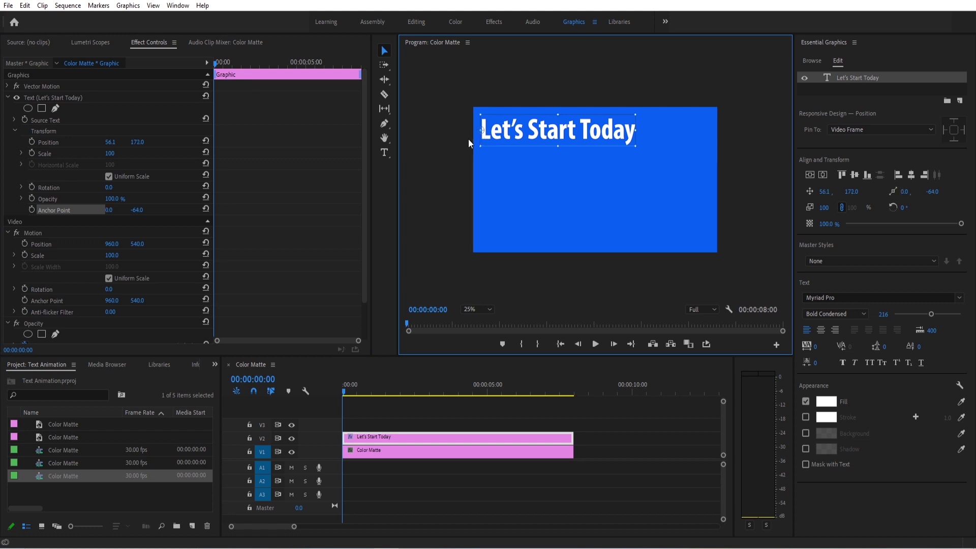
{"action": "left_click", "coordinate": [388, 337]}
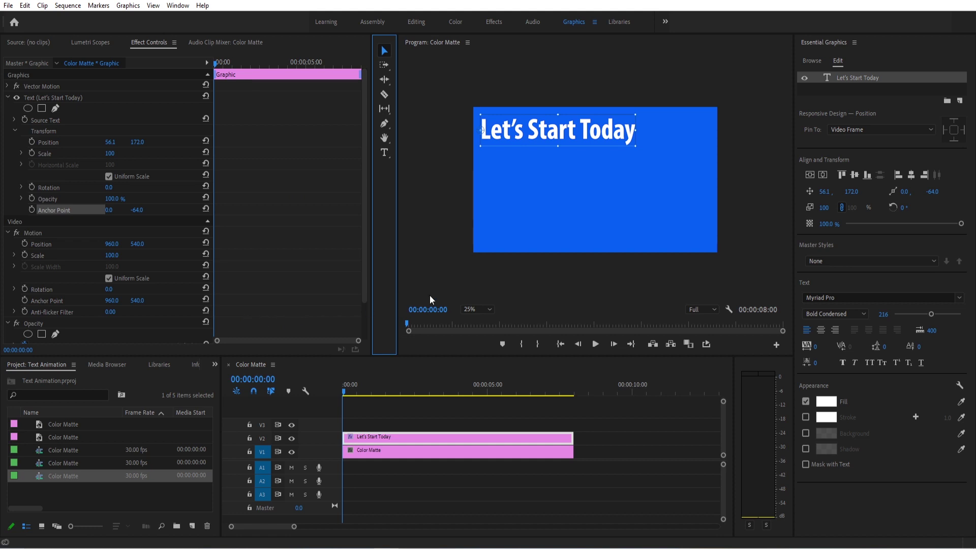
{"action": "left_click", "coordinate": [110, 278]}
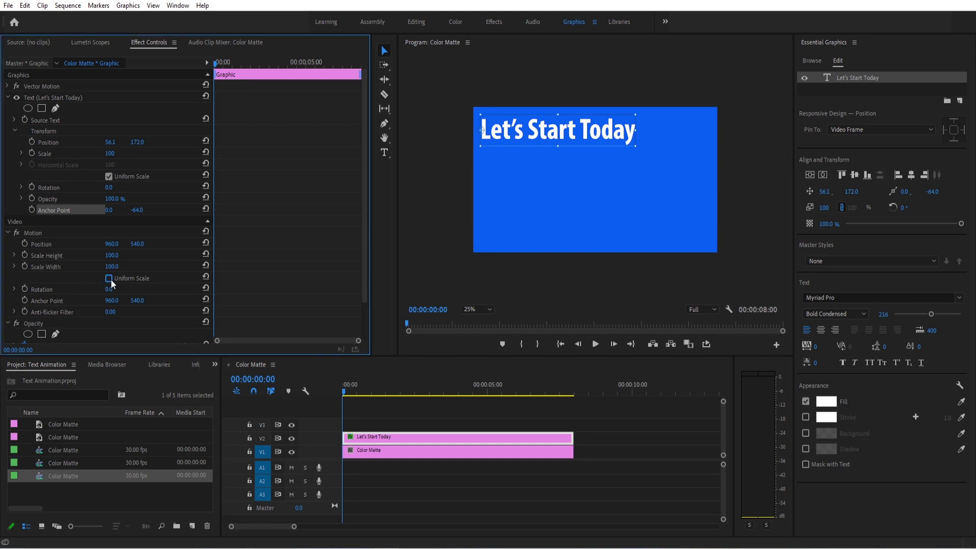
{"action": "left_click_drag", "start_coordinate": [114, 251], "coordinate": [121, 260]}
{"action": "key", "text": "ctrl+z"}
Step: Collapse the clip's Motion and Opacity, turn off the text's uniform scale, and adjust its vertical scale to 94 and horizontal scale to 105
{"action": "left_click", "coordinate": [8, 245]}
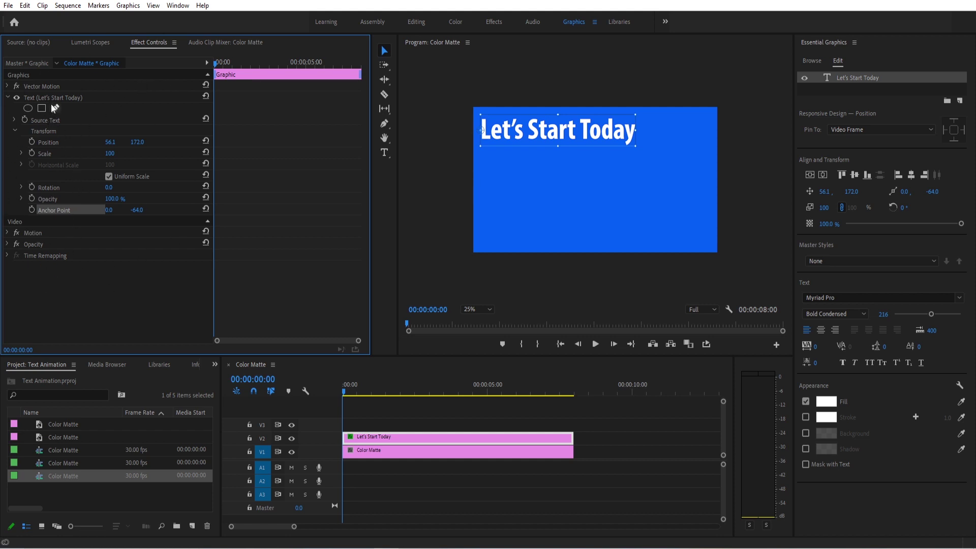
{"action": "left_click", "coordinate": [109, 176]}
{"action": "left_click_drag", "start_coordinate": [111, 165], "coordinate": [108, 153]}
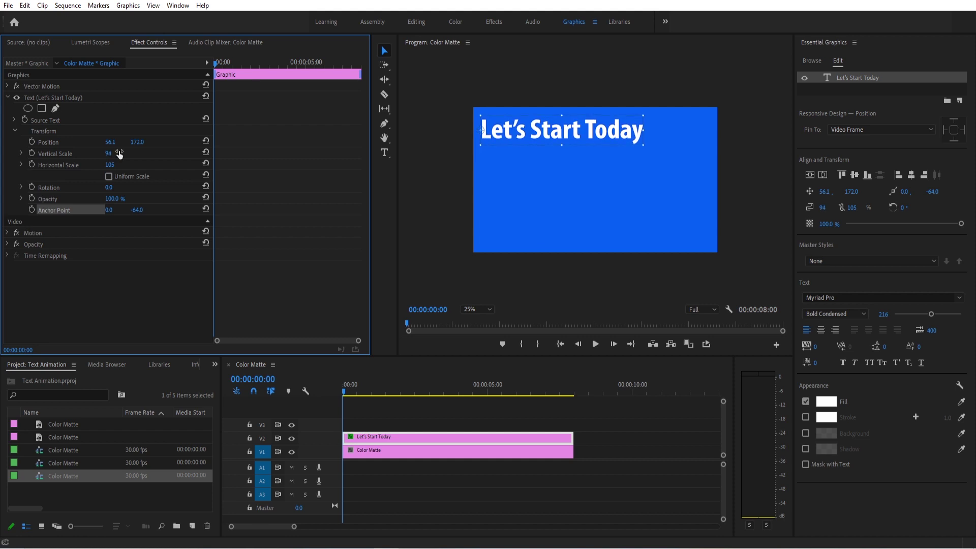
Step: Set the title's vertical scale to 100 and horizontal scale to 0, and start keyframing the horizontal scale at 00:00:00:00
{"action": "left_click", "coordinate": [121, 165]}
{"action": "type", "text": "0"}
{"action": "key", "text": "Return"}
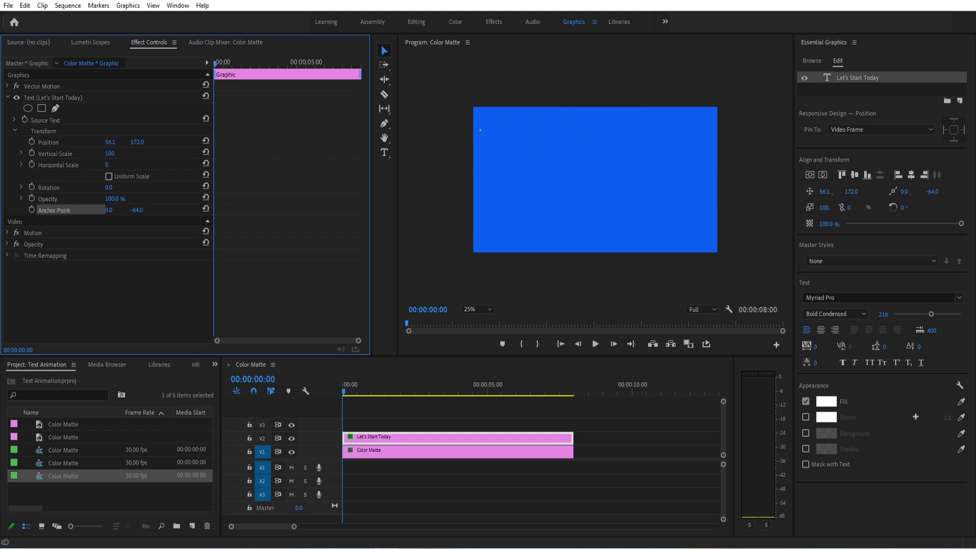
{"action": "left_click", "coordinate": [32, 165]}
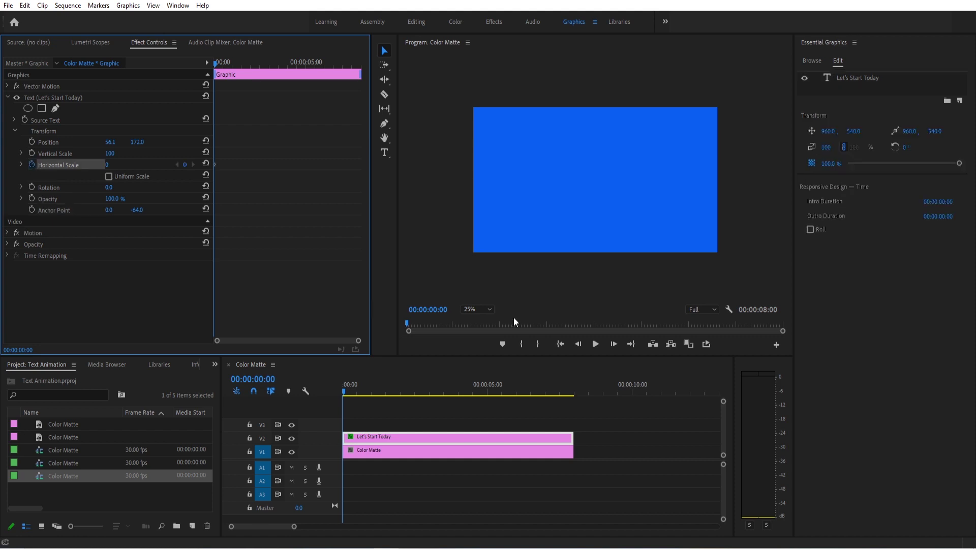
Step: Keyframe the title's horizontal scale at 100 at 00:00:00:15 and play the reveal from the start
{"action": "left_click", "coordinate": [617, 346]}
{"action": "key", "text": "shift+Right"}
{"action": "key", "text": "shift+Right"}
{"action": "key", "text": "shift+Right"}
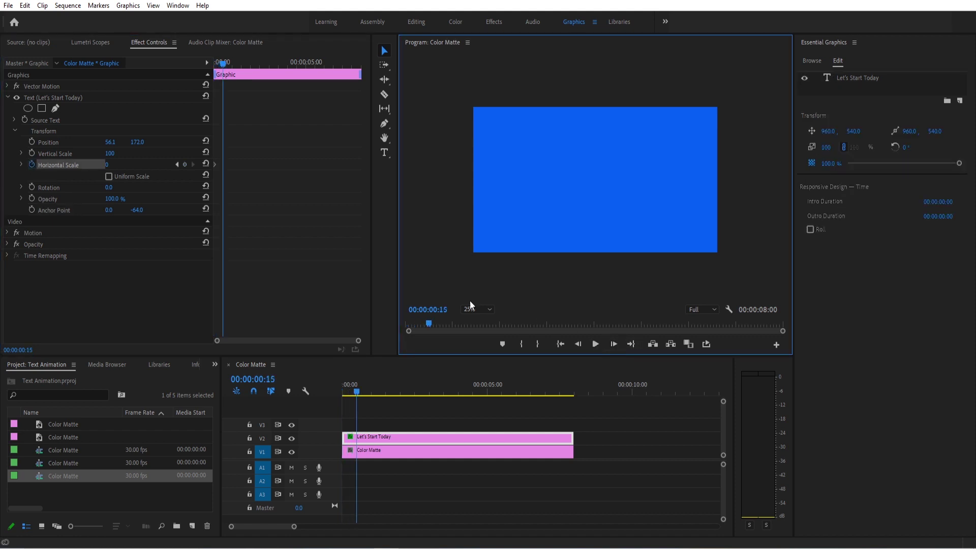
{"action": "left_click", "coordinate": [107, 164]}
{"action": "type", "text": "100"}
{"action": "key", "text": "Return"}
{"action": "left_click", "coordinate": [338, 390]}
{"action": "key", "text": "space"}
{"action": "key", "text": "space"}
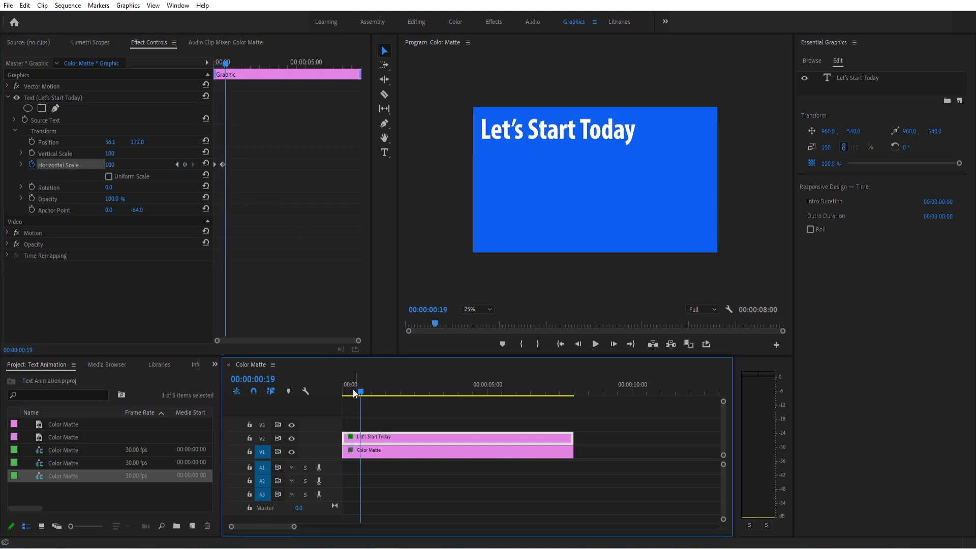
{"action": "left_click", "coordinate": [340, 392]}
{"action": "key", "text": "space"}
{"action": "key", "text": "space"}
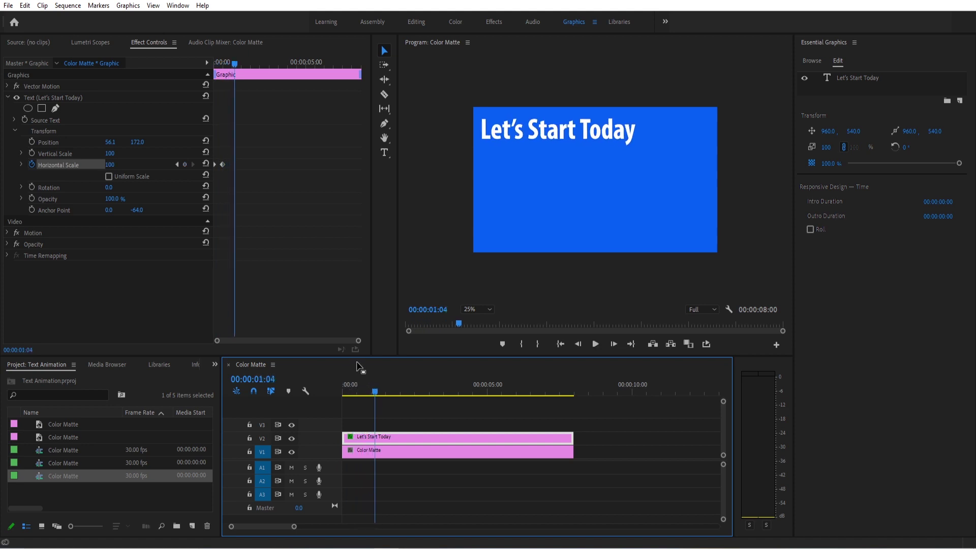
Step: Apply Ease Out to the horizontal scale's second keyframe and play the title's reveal from the start
{"action": "right_click", "coordinate": [222, 164]}
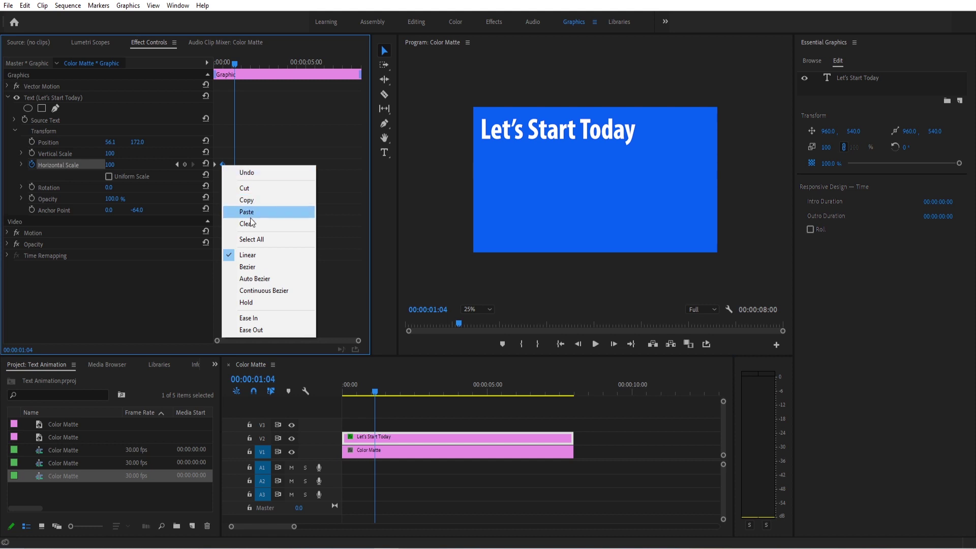
{"action": "left_click", "coordinate": [262, 329]}
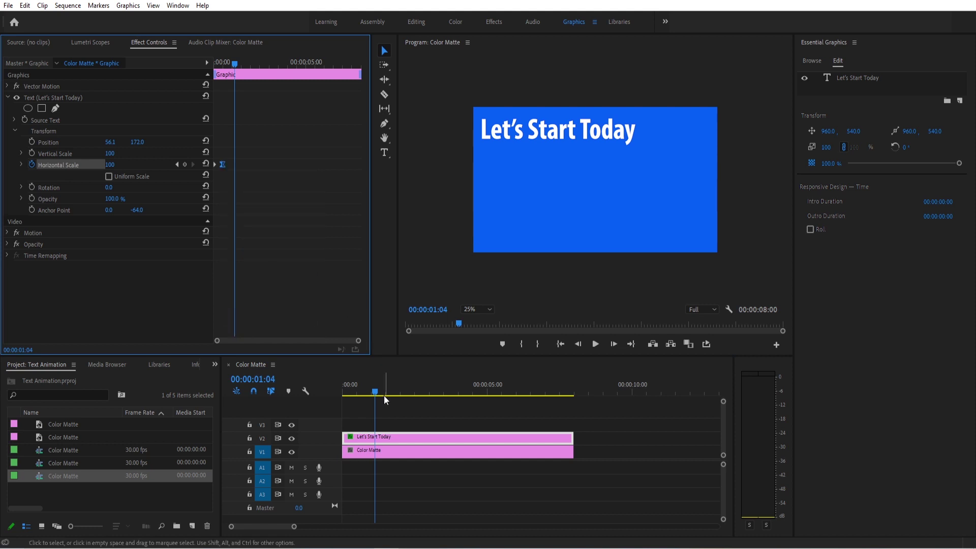
{"action": "left_click", "coordinate": [290, 396]}
{"action": "key", "text": "Home"}
{"action": "key", "text": "space"}
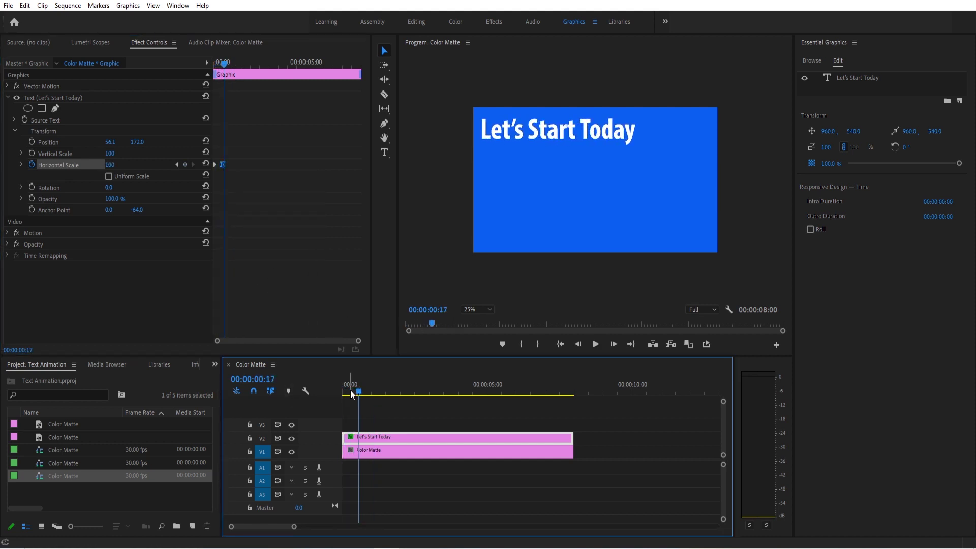
Step: Show the horizontal scale's velocity graph and lengthen the second keyframe's incoming handle toward the first keyframe
{"action": "left_click", "coordinate": [21, 166]}
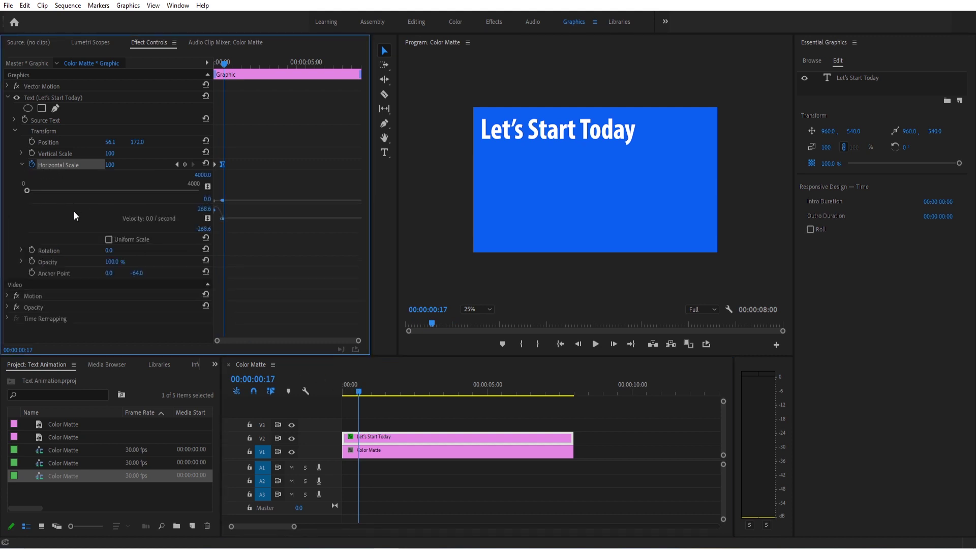
{"action": "left_click_drag", "start_coordinate": [359, 343], "coordinate": [261, 342]}
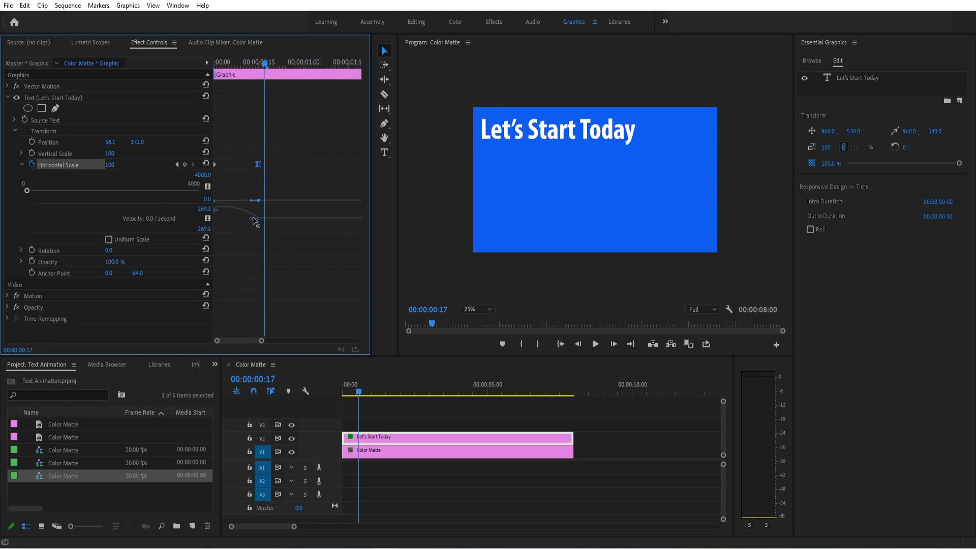
{"action": "left_click_drag", "start_coordinate": [251, 219], "coordinate": [239, 219]}
Step: Play the eased title reveal from the start several times and collapse the horizontal scale graph
{"action": "left_click", "coordinate": [310, 393]}
{"action": "key", "text": "Home"}
{"action": "key", "text": "space"}
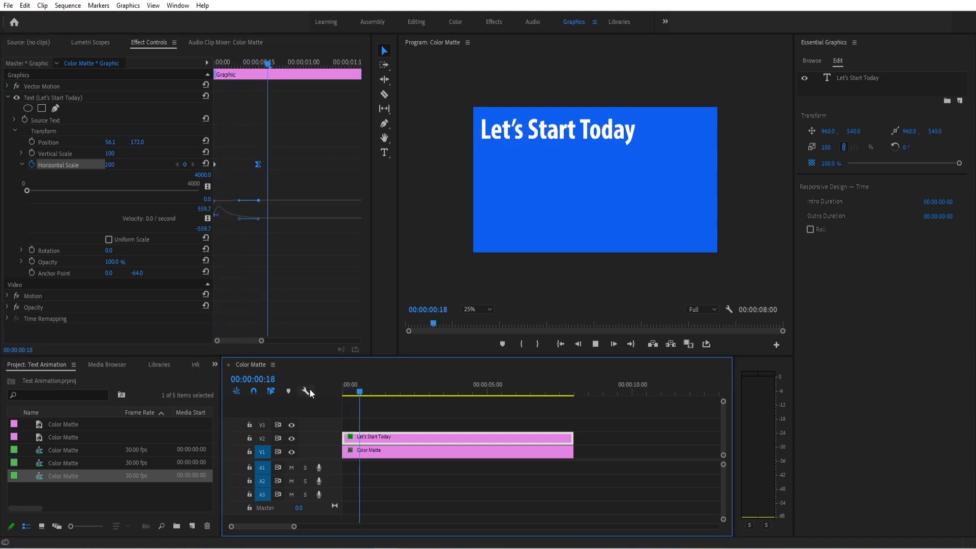
{"action": "key", "text": "Home"}
{"action": "key", "text": "space"}
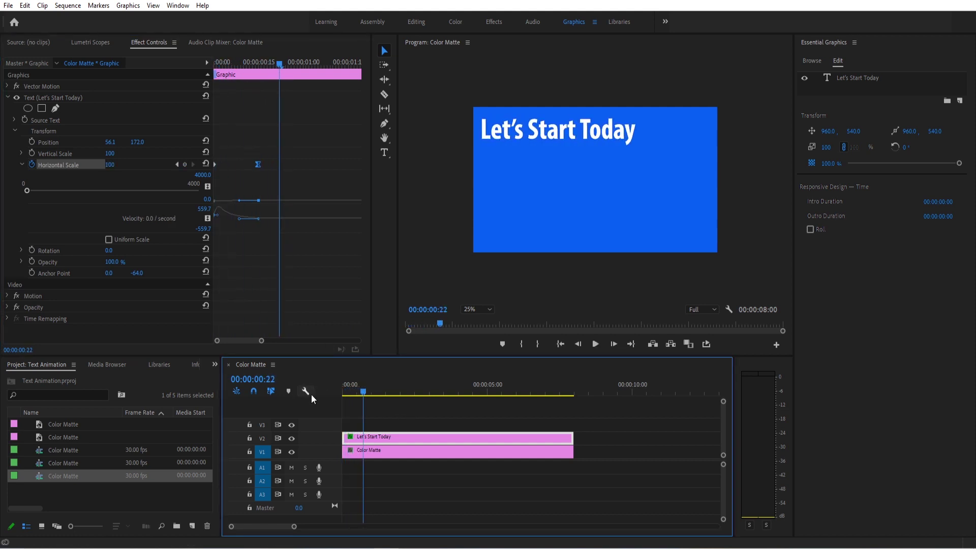
{"action": "key", "text": "Home"}
{"action": "key", "text": "space"}
{"action": "key", "text": "space"}
{"action": "key", "text": "Home"}
{"action": "key", "text": "space"}
{"action": "key", "text": "space"}
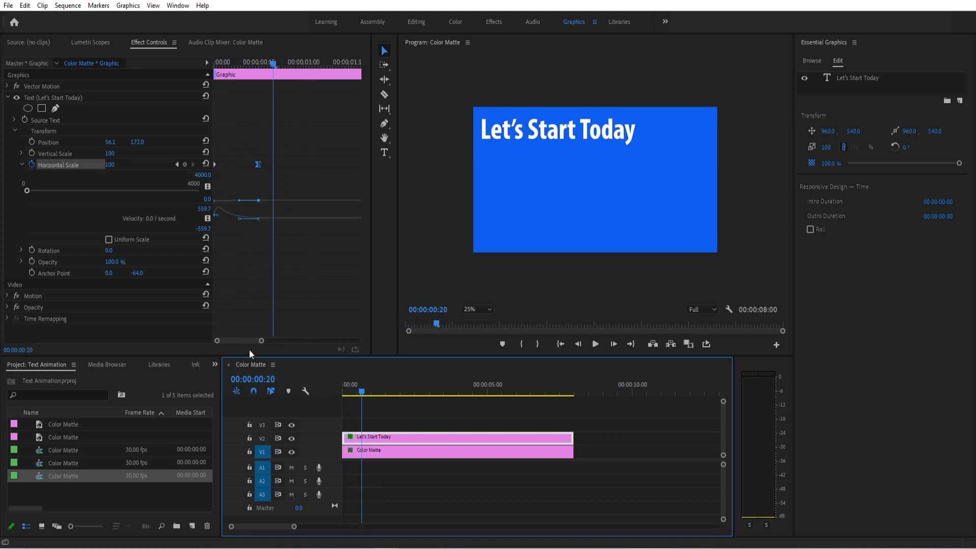
{"action": "left_click", "coordinate": [22, 164]}
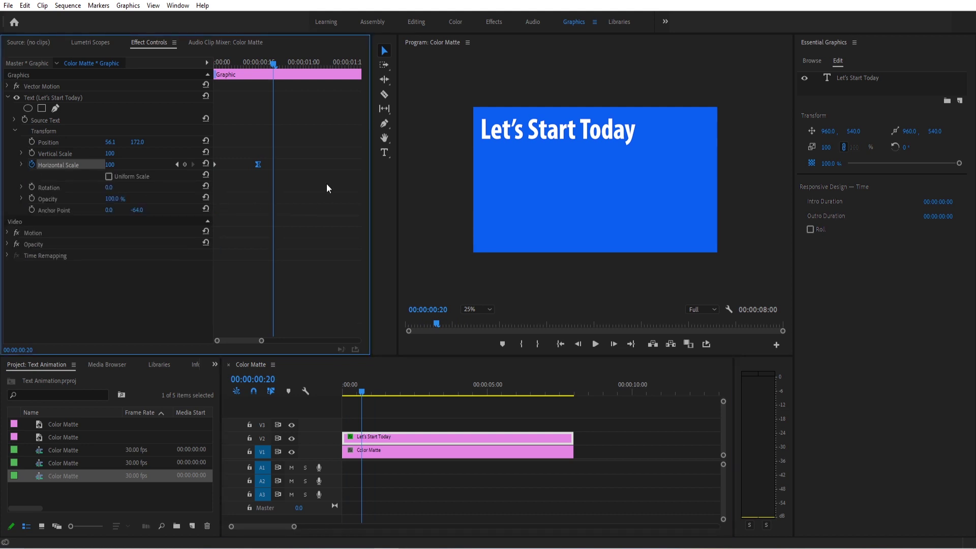
{"action": "mouse_move", "coordinate": [274, 64]}
{"action": "left_mouse_down"}
{"action": "mouse_move", "coordinate": [199, 72]}
{"action": "mouse_move", "coordinate": [260, 73]}
{"action": "left_mouse_up"}
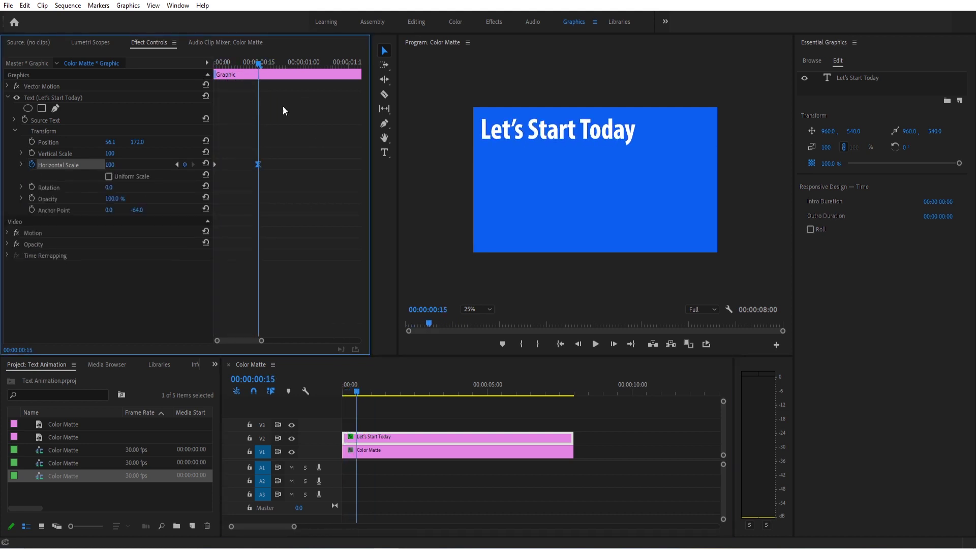
{"action": "left_click", "coordinate": [614, 343]}
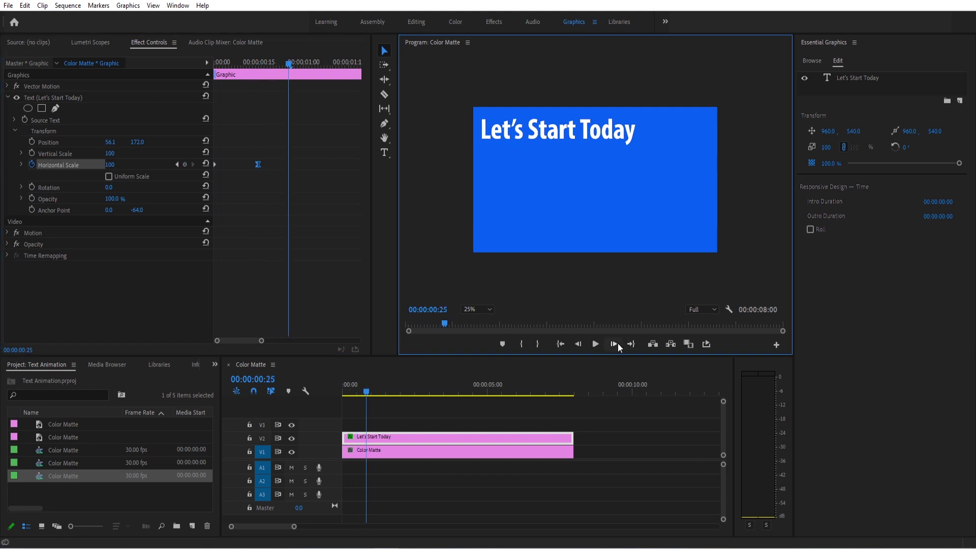
{"action": "left_click", "coordinate": [579, 344]}
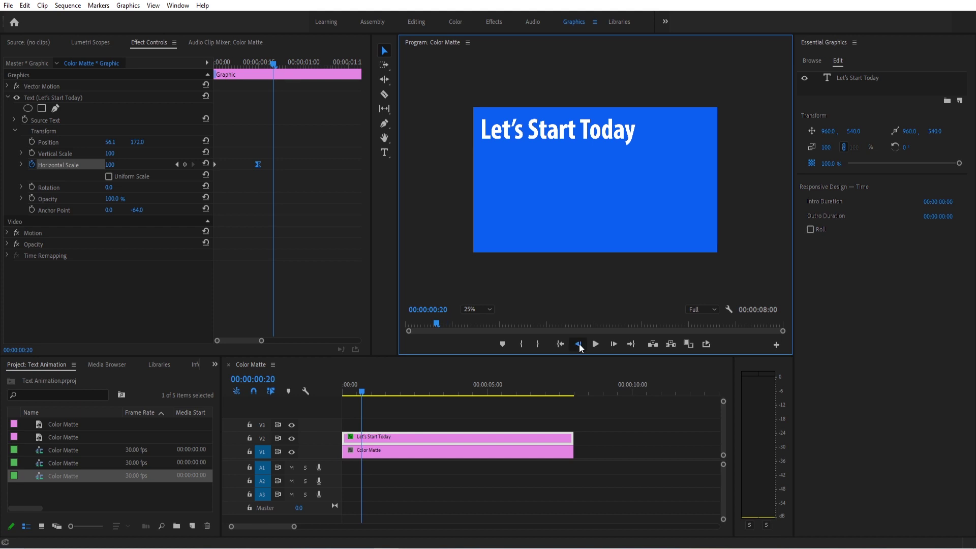
{"action": "left_click", "coordinate": [578, 343]}
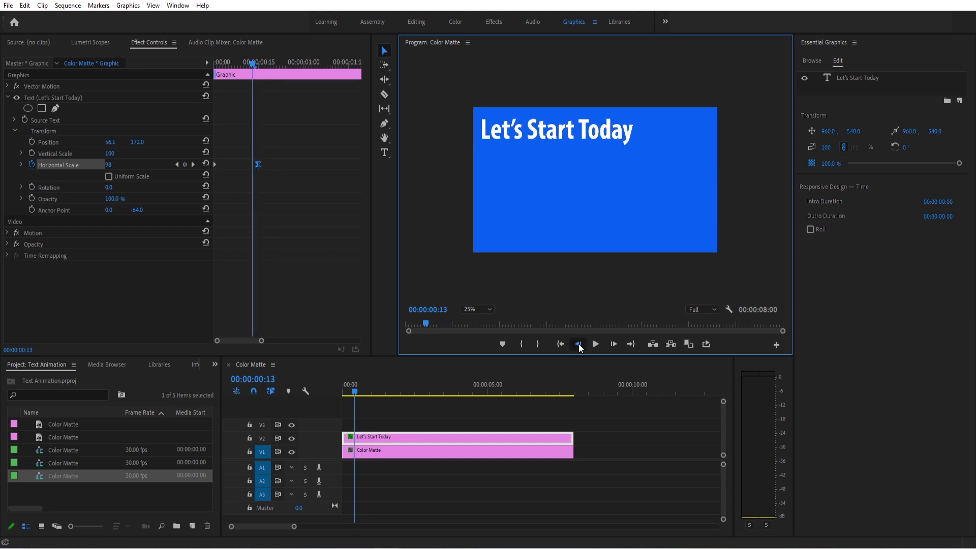
{"action": "left_click", "coordinate": [578, 343]}
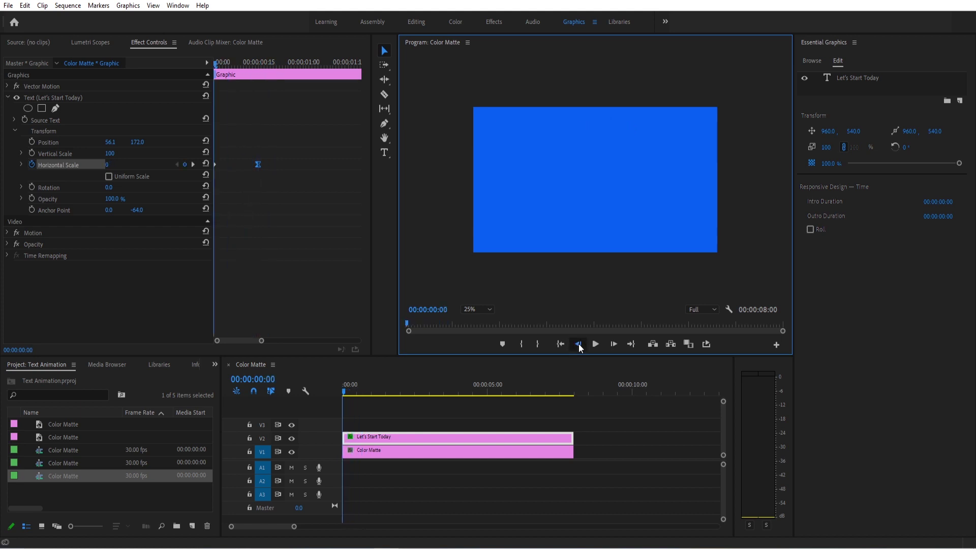
Step: Start keyframing the title's Position and Opacity at 00:00:01:00
{"action": "left_click", "coordinate": [613, 344]}
{"action": "left_click", "coordinate": [614, 344]}
{"action": "left_click", "coordinate": [613, 343]}
{"action": "left_click", "coordinate": [614, 343]}
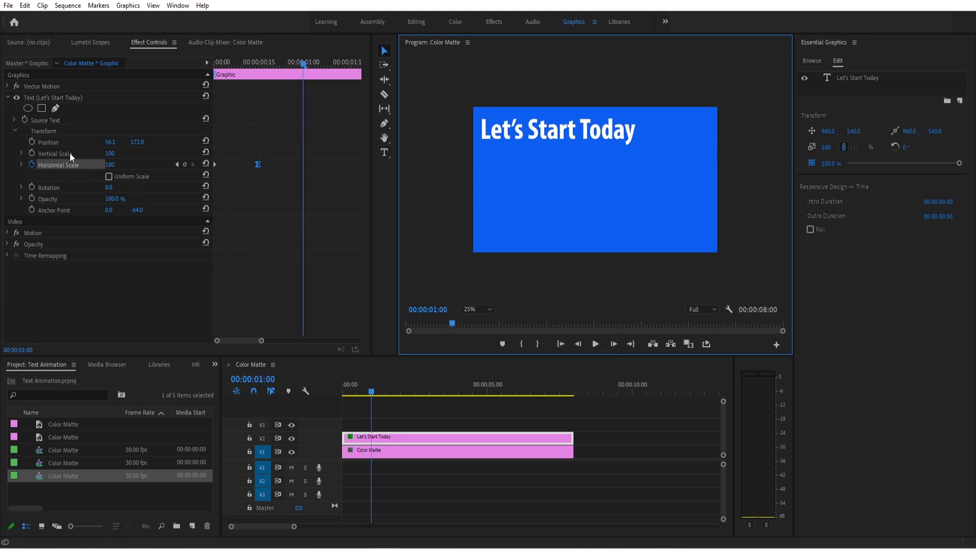
{"action": "left_click", "coordinate": [32, 138]}
{"action": "left_click", "coordinate": [32, 199]}
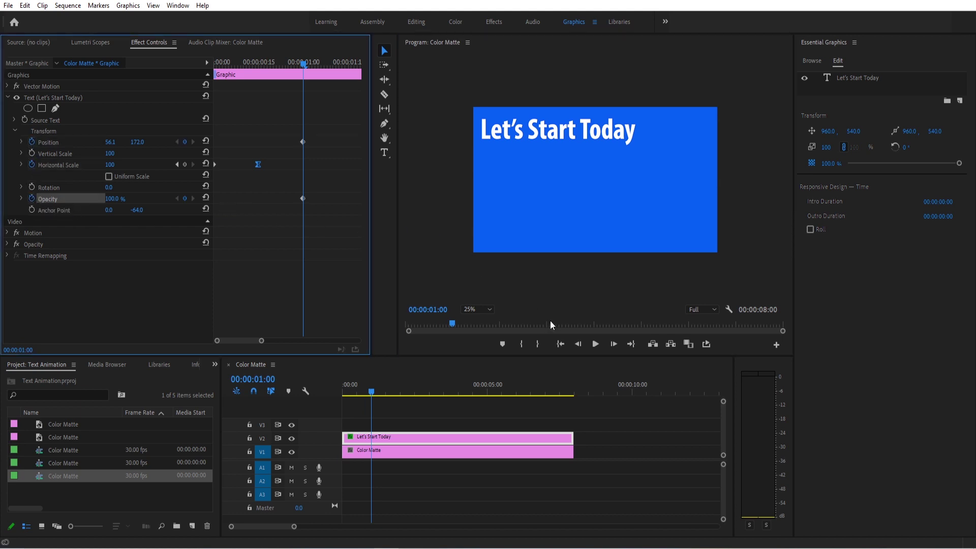
Step: At 00:00:01:15, set the title's vertical position to 534 and its opacity to 25%
{"action": "left_click", "coordinate": [613, 344]}
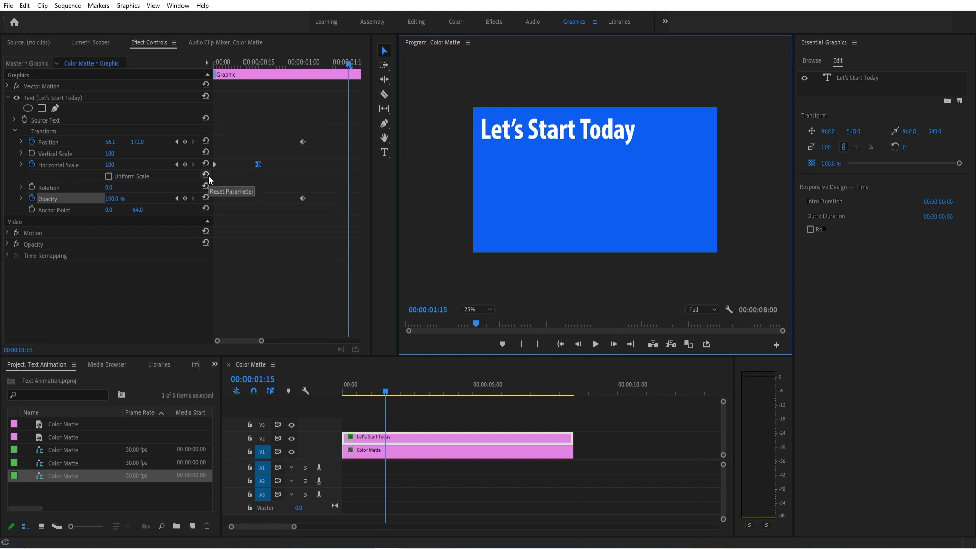
{"action": "left_click", "coordinate": [144, 147]}
{"action": "left_click_drag", "start_coordinate": [137, 142], "coordinate": [218, 142]}
{"action": "left_click", "coordinate": [122, 198]}
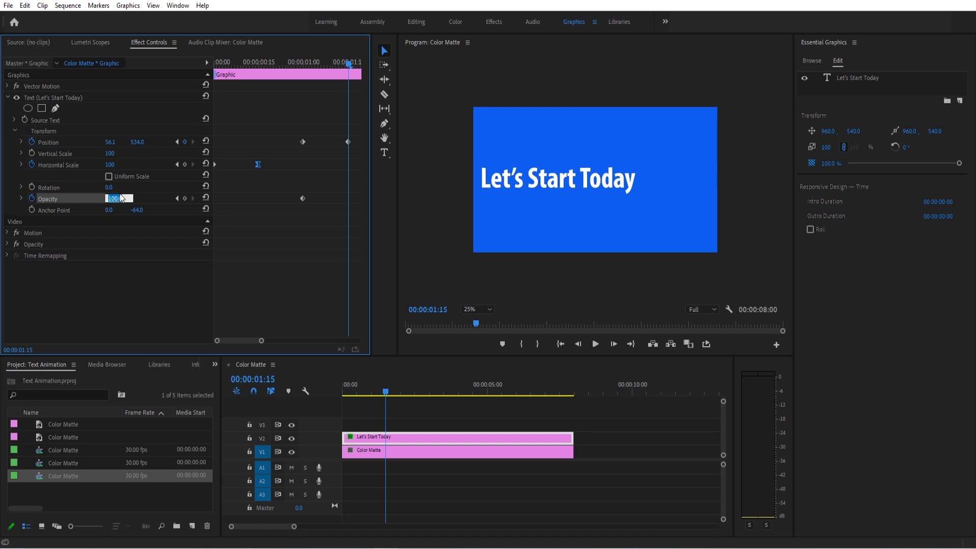
{"action": "type", "text": "25"}
{"action": "key", "text": "Return"}
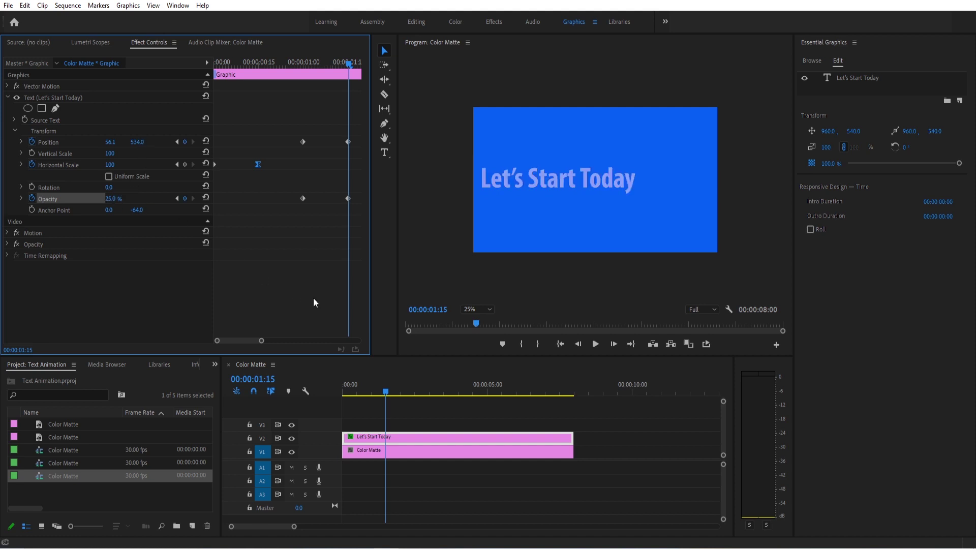
Step: Add a Position keyframe at 00:00:02:00 to hold the title at mid-frame
{"action": "left_click", "coordinate": [385, 395]}
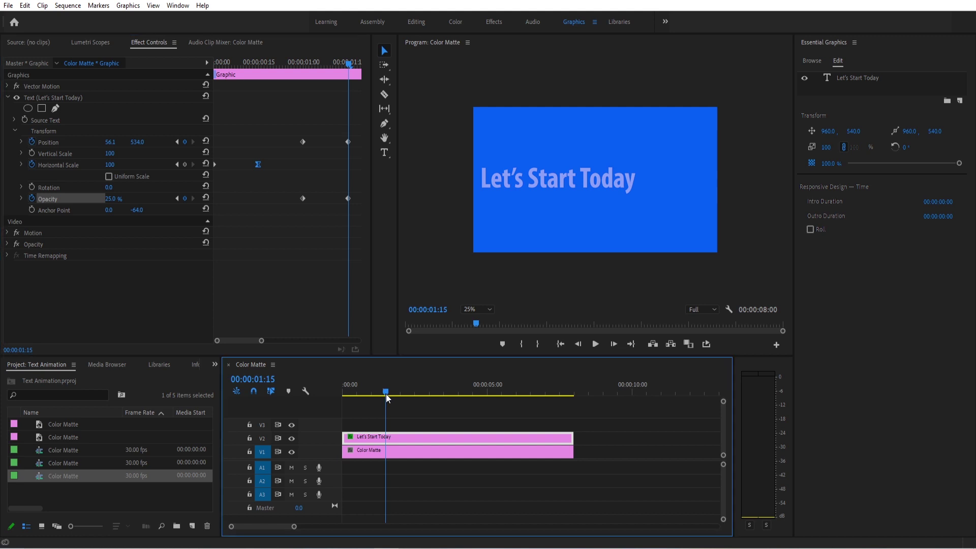
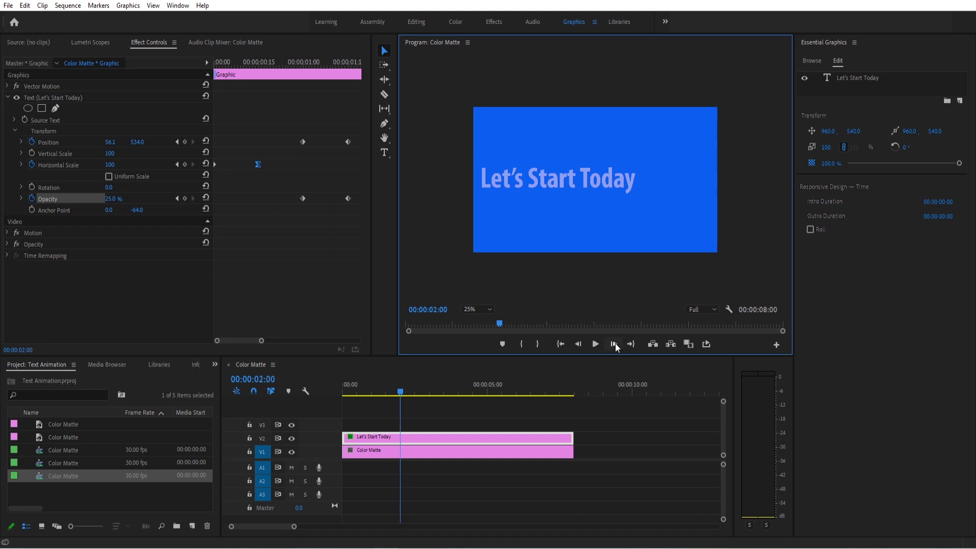
{"action": "left_click_drag", "start_coordinate": [261, 343], "coordinate": [279, 342]}
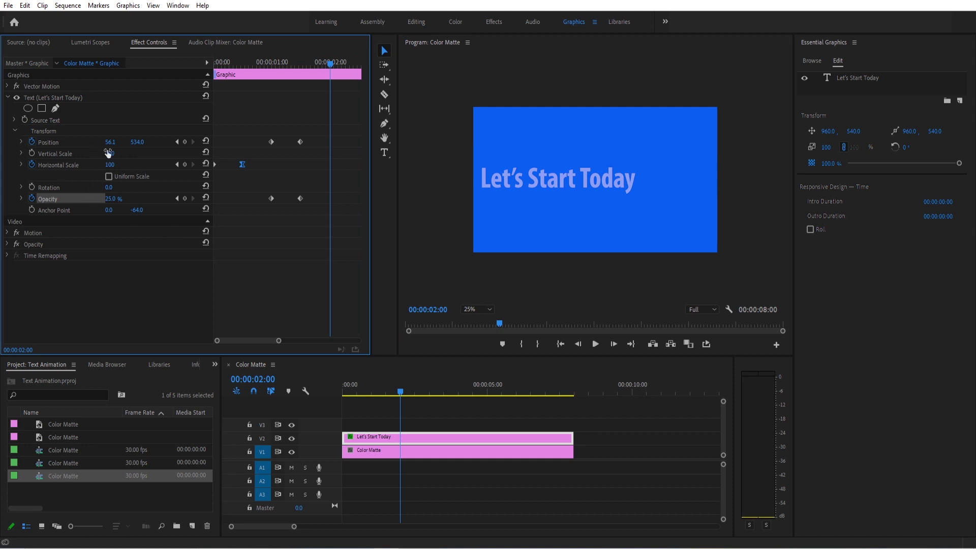
{"action": "left_click", "coordinate": [184, 142]}
Step: At 00:00:02:15, lower the title to a vertical position of 860
{"action": "left_click", "coordinate": [614, 344]}
{"action": "key", "text": "shift+Right"}
{"action": "key", "text": "shift+Right"}
{"action": "key", "text": "shift+Right"}
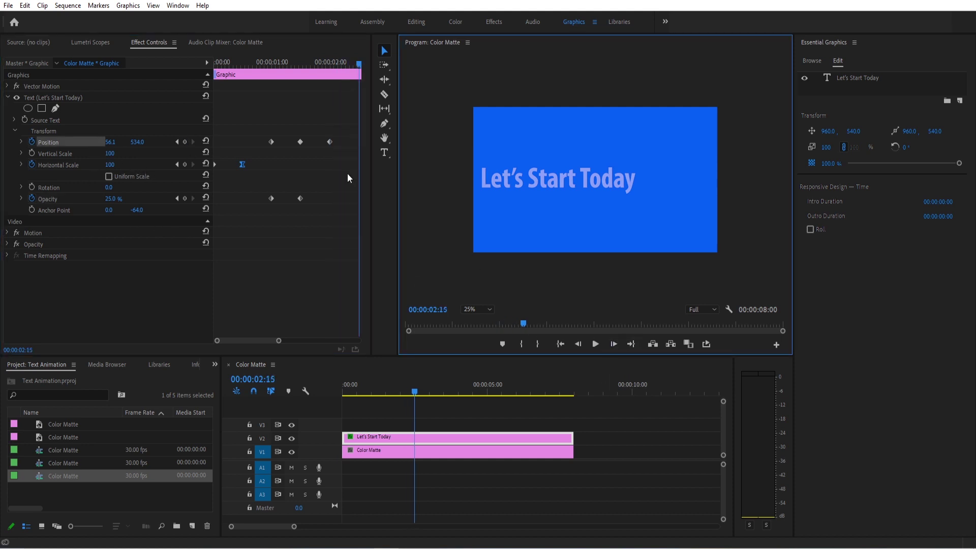
{"action": "left_click_drag", "start_coordinate": [136, 142], "coordinate": [301, 142]}
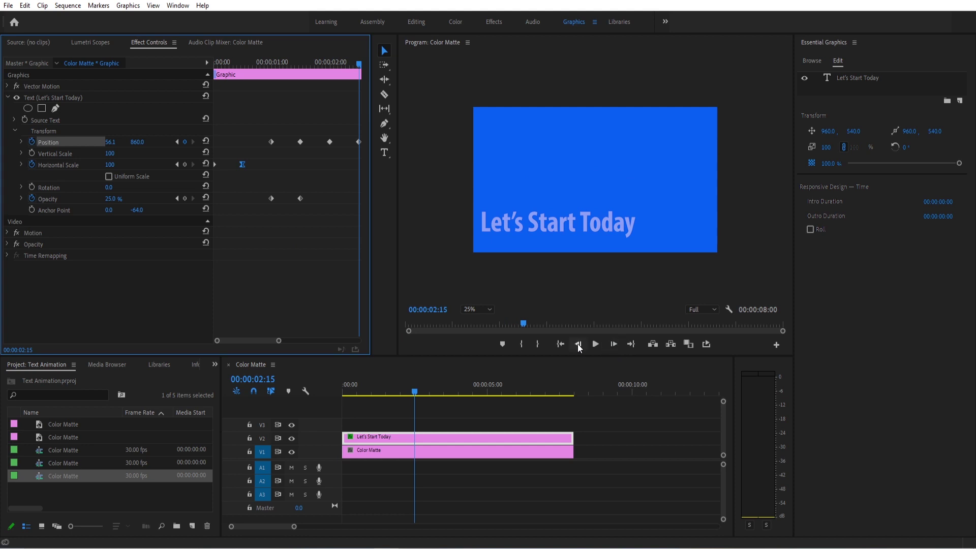
Step: Step through the title's second downward move frame by frame between 00:00:02:00 and 00:00:02:15
{"action": "left_click_drag", "start_coordinate": [341, 60], "coordinate": [330, 62]}
{"action": "left_click", "coordinate": [617, 346]}
{"action": "key", "text": "Right"}
{"action": "key", "text": "Right"}
{"action": "key", "text": "Right"}
{"action": "key", "text": "Right"}
{"action": "key", "text": "Right"}
{"action": "key", "text": "Right"}
{"action": "key", "text": "Right"}
{"action": "key", "text": "Right"}
{"action": "key", "text": "Right"}
{"action": "key", "text": "Right"}
{"action": "key", "text": "Right"}
{"action": "key", "text": "Right"}
{"action": "key", "text": "Right"}
{"action": "key", "text": "Right"}
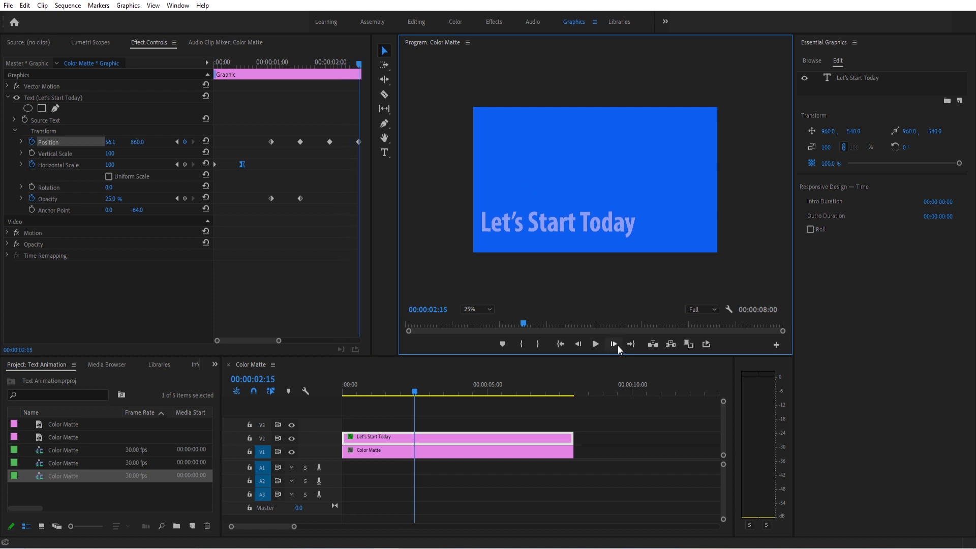
Step: Add a Position keyframe at 00:00:03:00 to hold the title near the bottom of the frame
{"action": "key", "text": "Right"}
{"action": "key", "text": "Right"}
{"action": "key", "text": "Right"}
{"action": "key", "text": "Right"}
{"action": "key", "text": "Right"}
{"action": "key", "text": "Right"}
{"action": "key", "text": "Right"}
{"action": "key", "text": "Right"}
{"action": "key", "text": "Right"}
{"action": "key", "text": "Right"}
{"action": "key", "text": "Right"}
{"action": "key", "text": "Right"}
{"action": "key", "text": "Right"}
{"action": "key", "text": "Right"}
{"action": "key", "text": "Right"}
{"action": "left_click", "coordinate": [282, 340]}
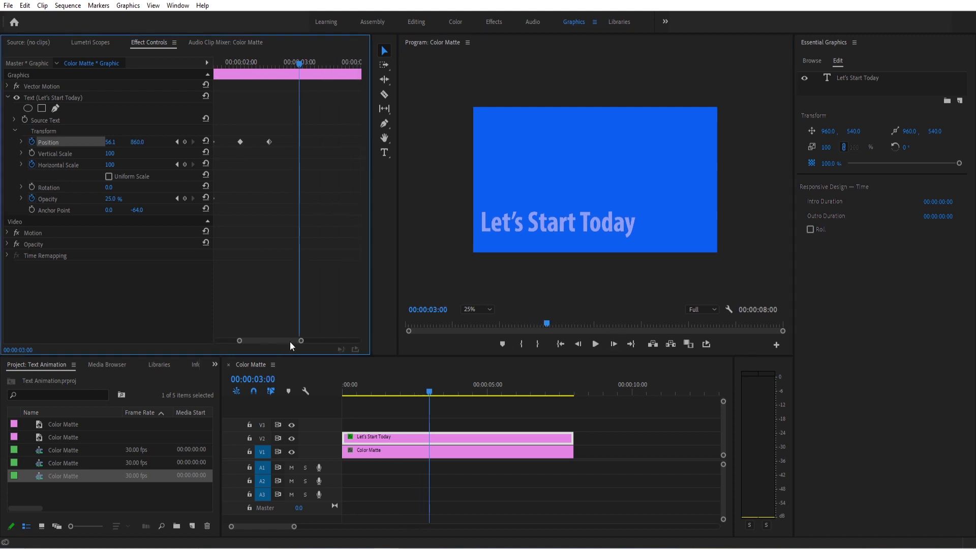
{"action": "left_click", "coordinate": [185, 142]}
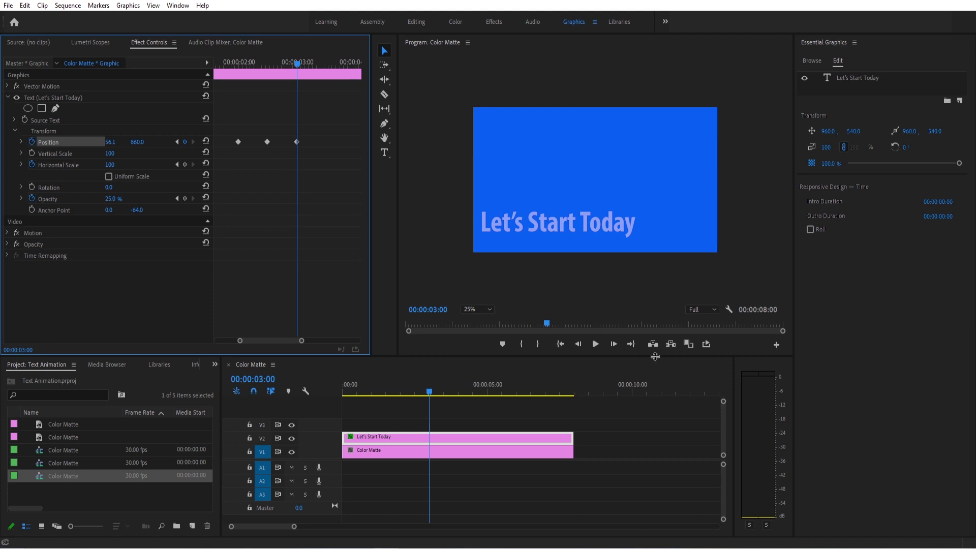
Step: At 00:00:03:15, set the title's vertical position to 1237, below the frame, and play the animation from the start
{"action": "left_click_drag", "start_coordinate": [546, 323], "coordinate": [567, 318]}
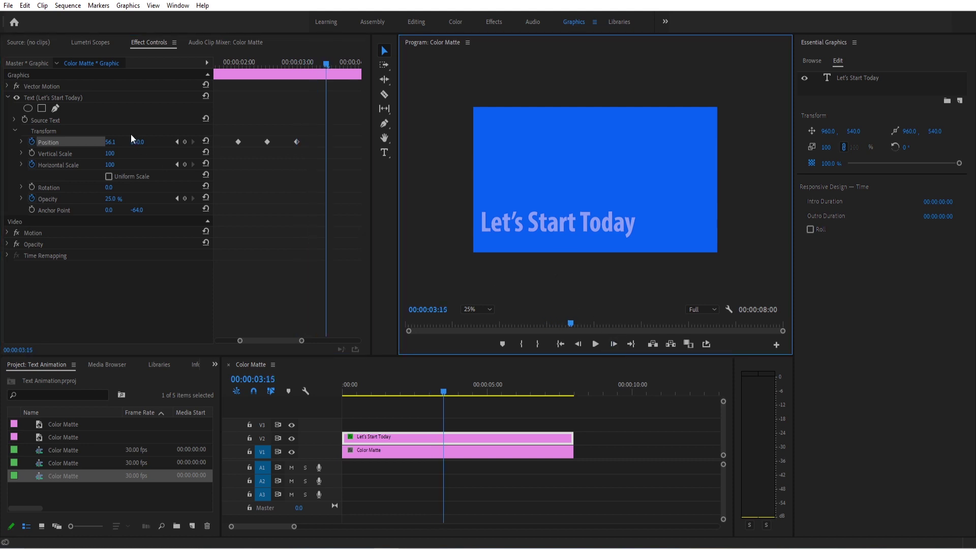
{"action": "left_click_drag", "start_coordinate": [141, 147], "coordinate": [412, 296]}
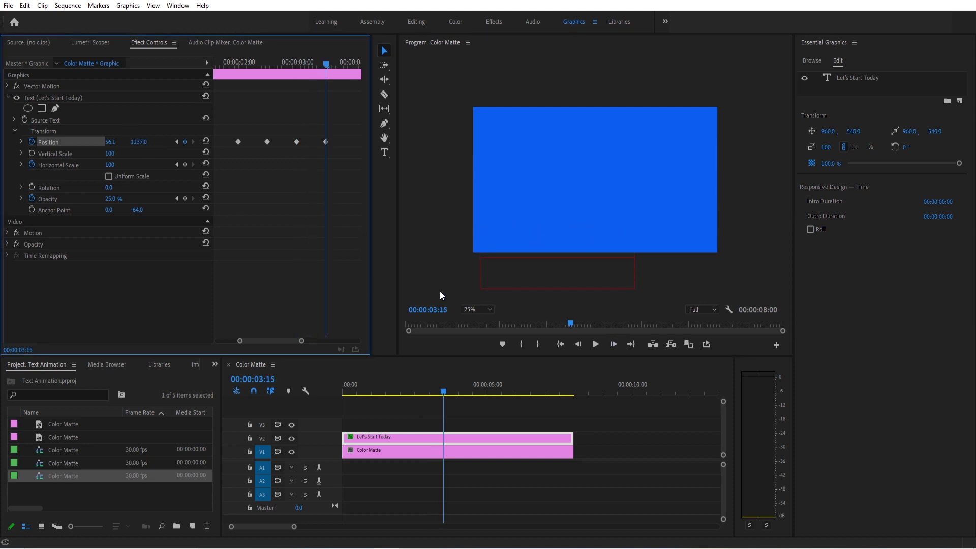
{"action": "left_click", "coordinate": [530, 416]}
{"action": "key", "text": "Home"}
{"action": "key", "text": "space"}
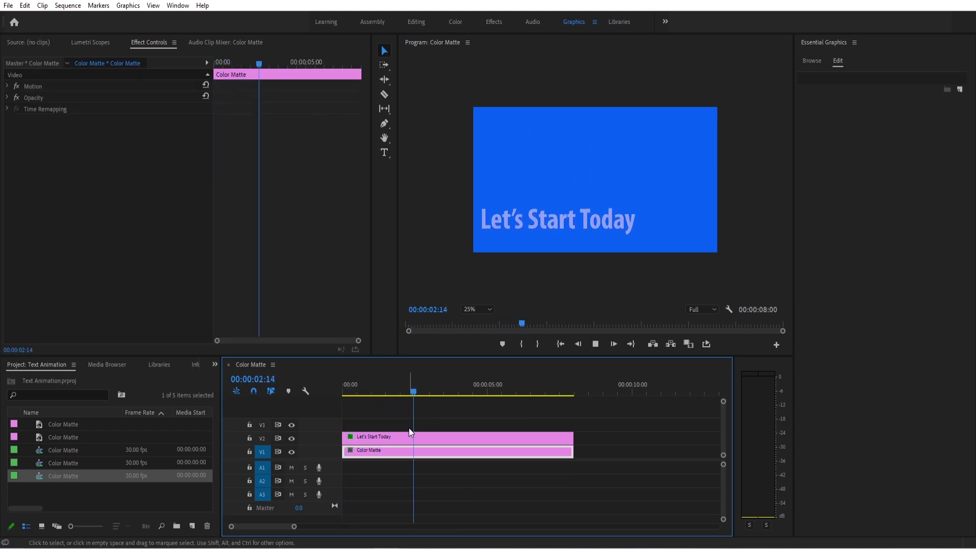
Step: Copy the "Let's Start Today" text layer and paste a duplicate of it into the same graphic
{"action": "key", "text": "Home"}
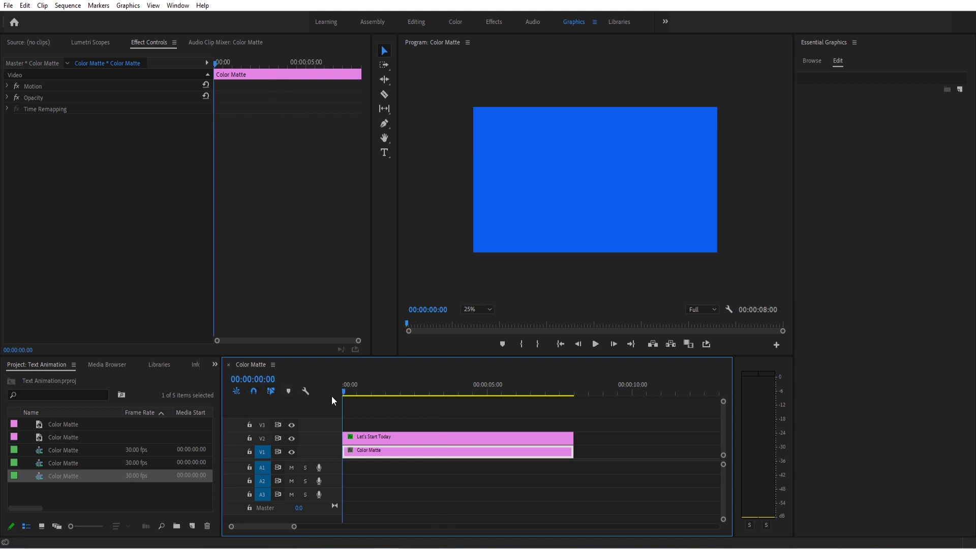
{"action": "left_click", "coordinate": [367, 424]}
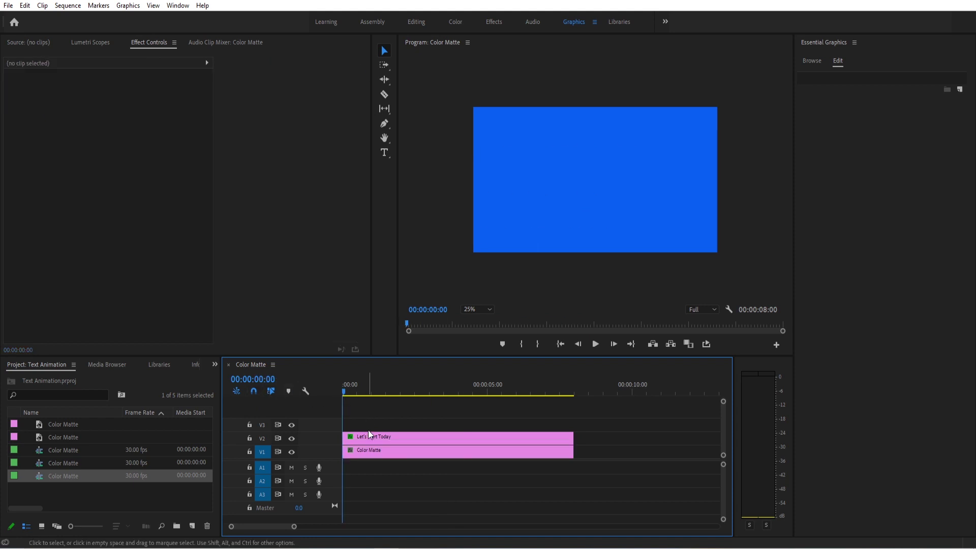
{"action": "left_click", "coordinate": [371, 438]}
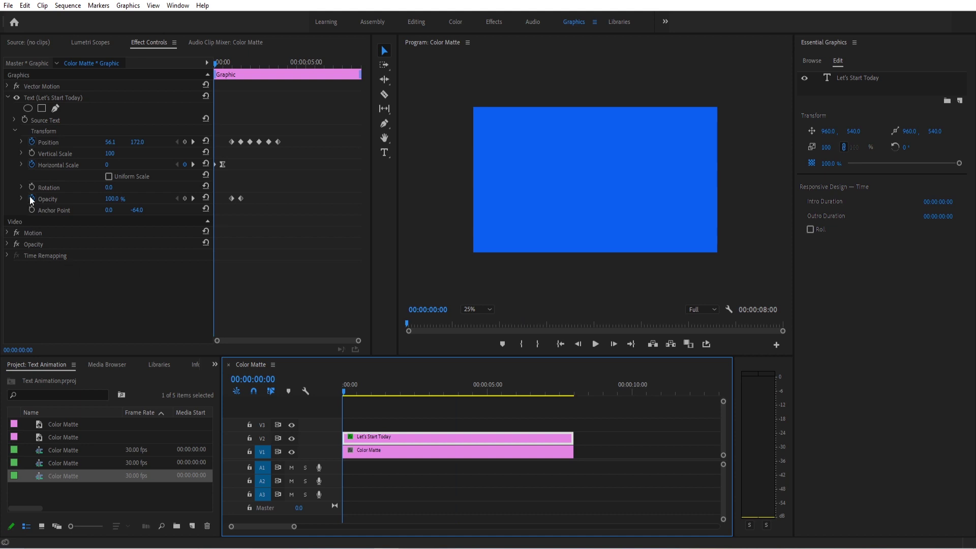
{"action": "left_click", "coordinate": [8, 98]}
{"action": "left_click", "coordinate": [32, 99]}
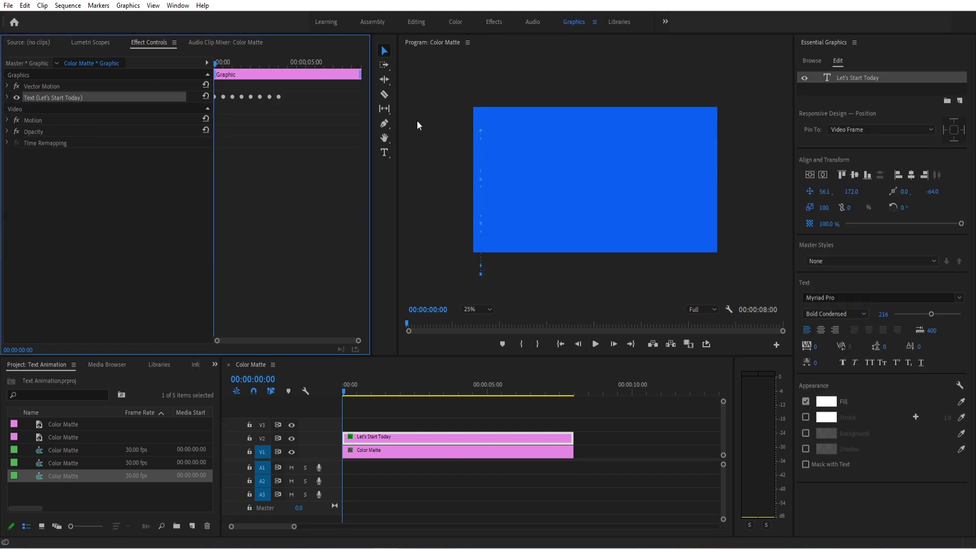
{"action": "right_click", "coordinate": [855, 75]}
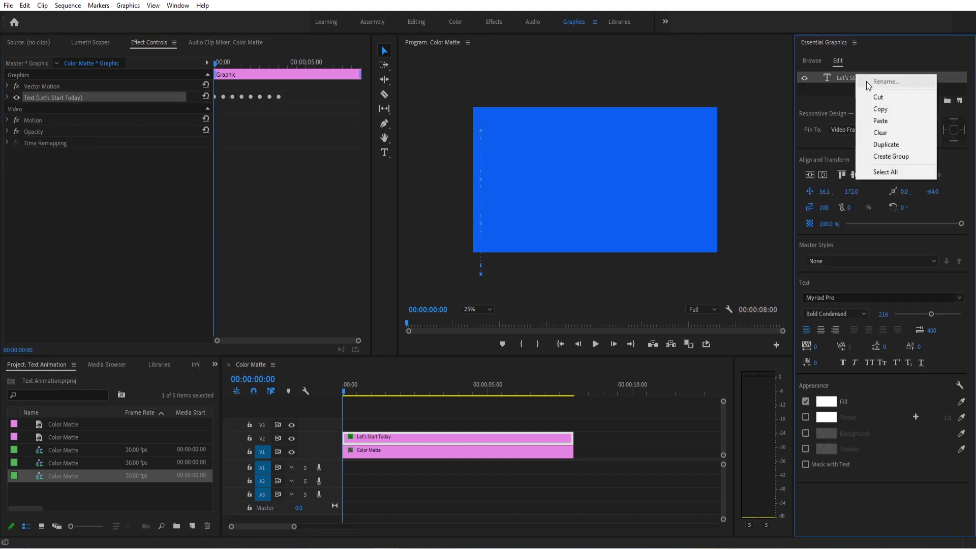
{"action": "left_click", "coordinate": [882, 109]}
{"action": "right_click", "coordinate": [857, 86]}
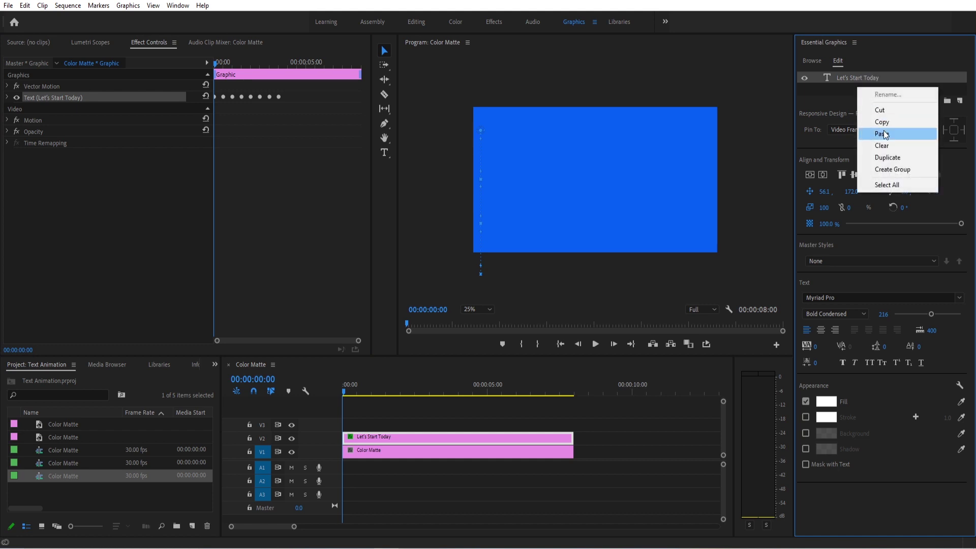
{"action": "left_click", "coordinate": [883, 131]}
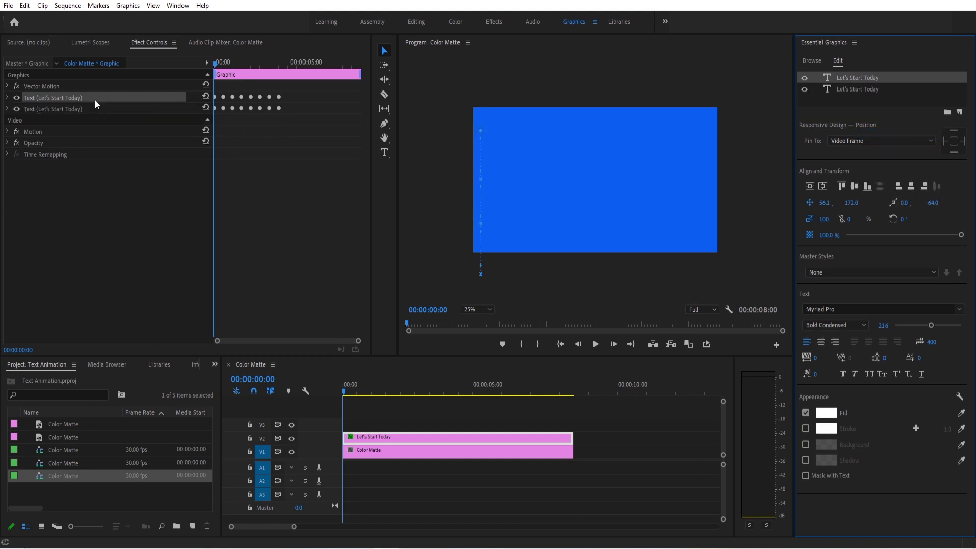
Step: Shift all Position, Horizontal Scale and Opacity keyframes of the upper text copy so its animation starts at 00:00:01:00
{"action": "left_click", "coordinate": [41, 109]}
{"action": "left_click", "coordinate": [27, 99]}
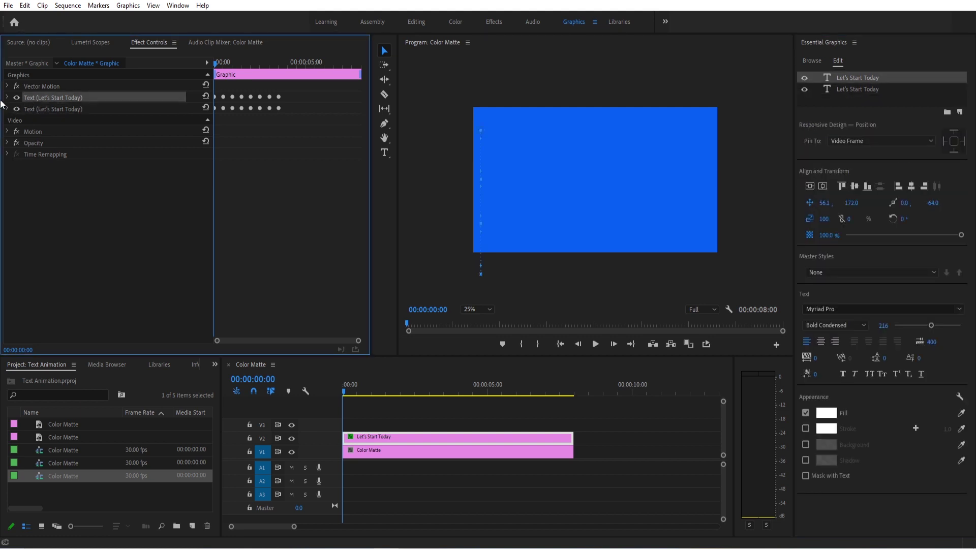
{"action": "left_click", "coordinate": [7, 98]}
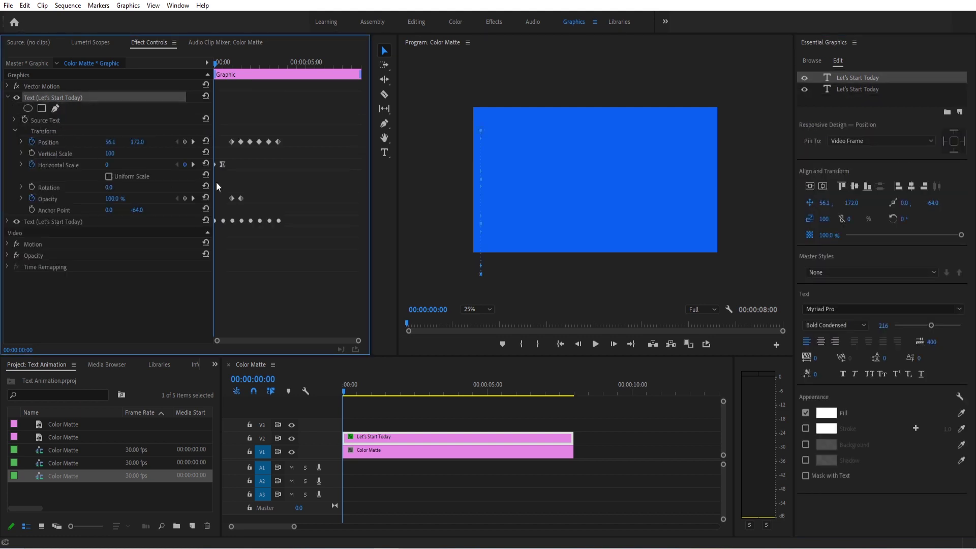
{"action": "left_click", "coordinate": [614, 344]}
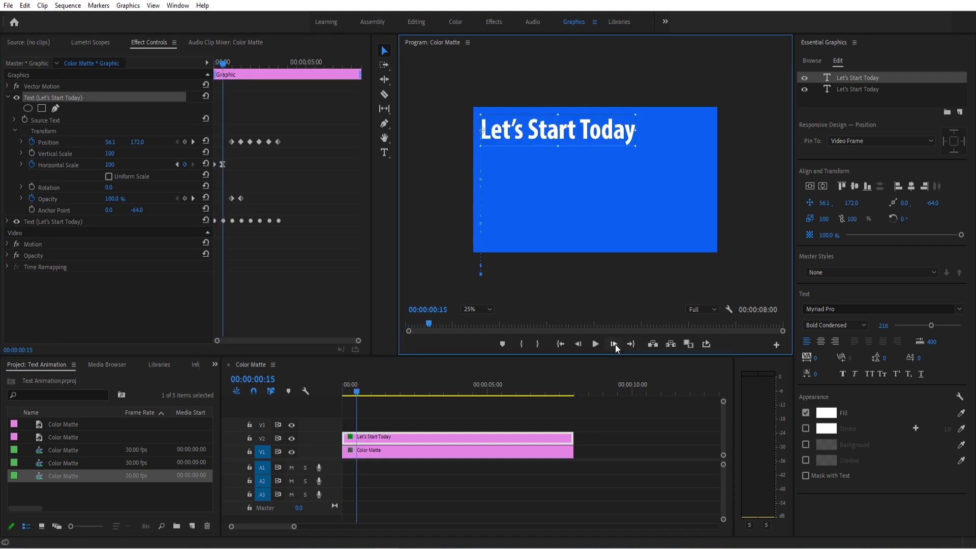
{"action": "left_click", "coordinate": [614, 343]}
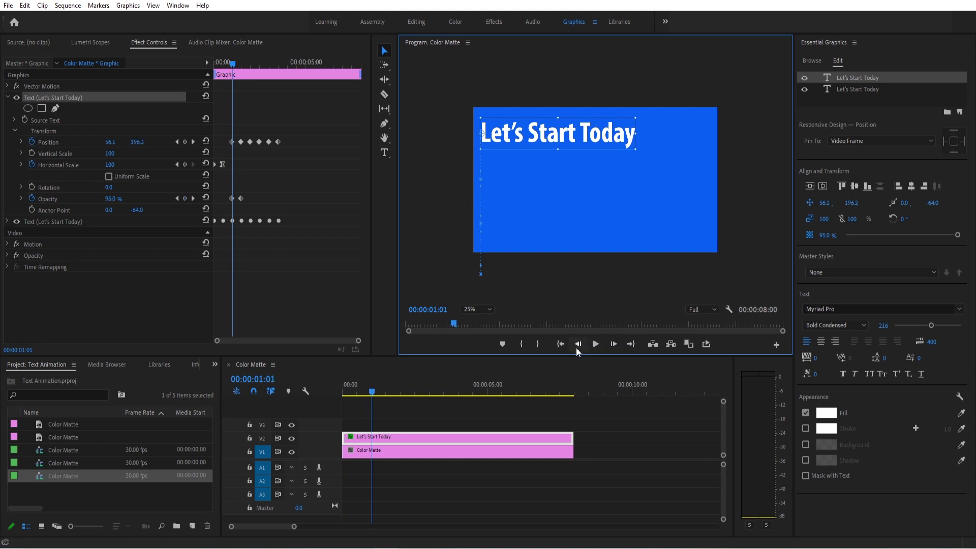
{"action": "left_click_drag", "start_coordinate": [311, 120], "coordinate": [214, 204]}
{"action": "left_click_drag", "start_coordinate": [225, 164], "coordinate": [242, 164]}
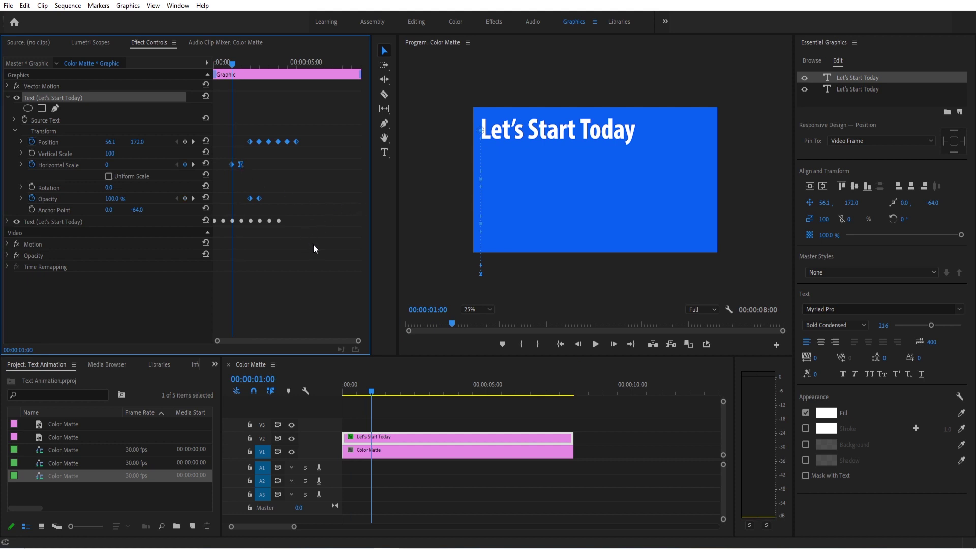
Step: Play until both lines are on screen and replace the upper copy's text with "With Some Coffee"
{"action": "key", "text": "space"}
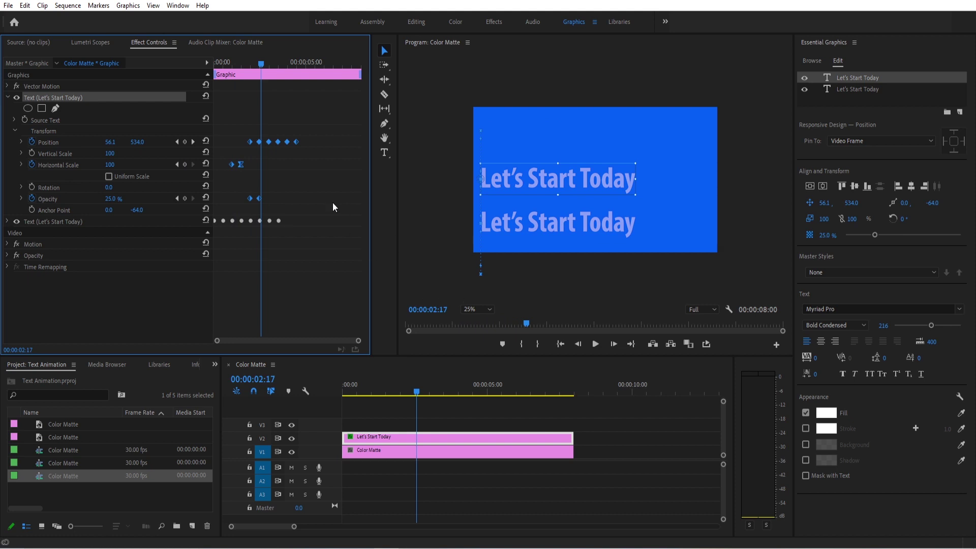
{"action": "left_click_drag", "start_coordinate": [263, 62], "coordinate": [255, 60]}
{"action": "left_click", "coordinate": [503, 157]}
{"action": "double_click", "coordinate": [519, 157]}
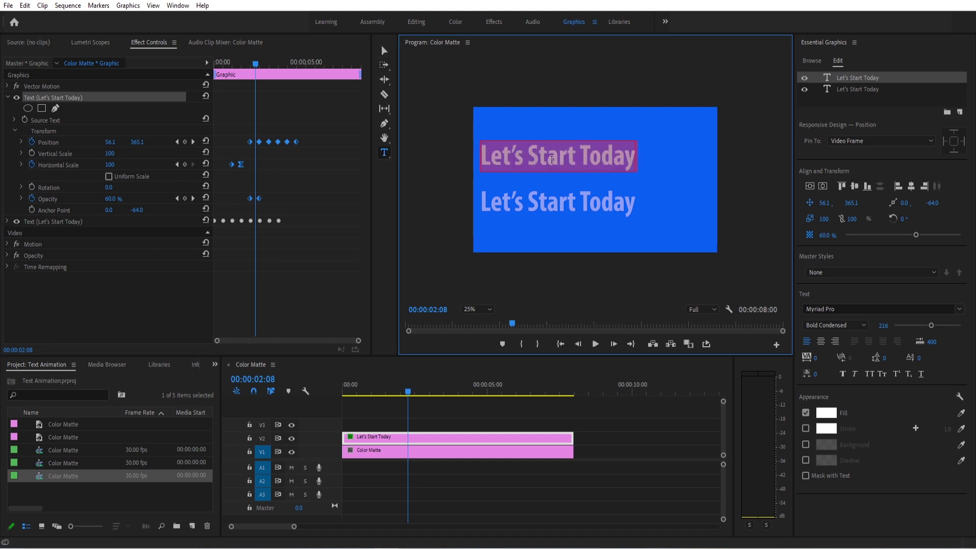
{"action": "type", "text": "W"}
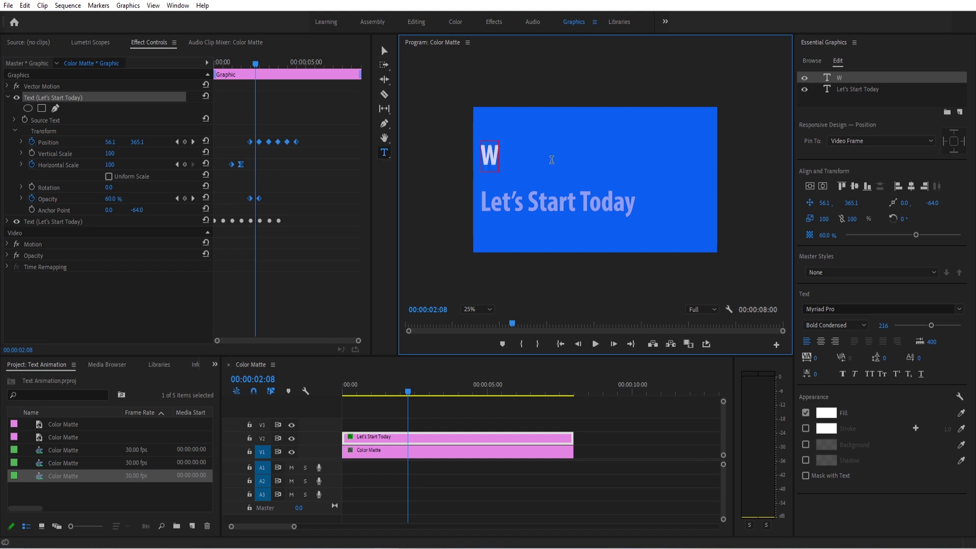
{"action": "type", "text": "ith Some Coffee"}
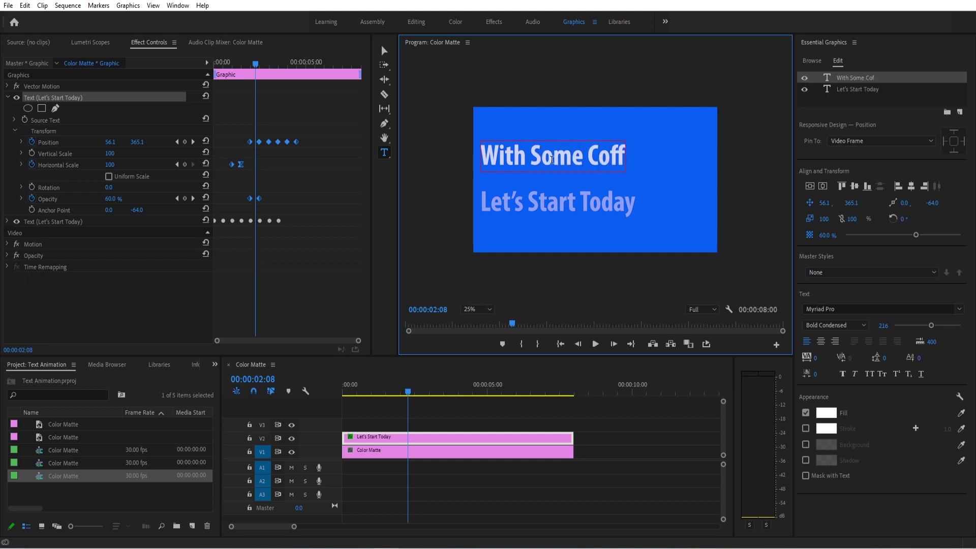
{"action": "left_click", "coordinate": [344, 175]}
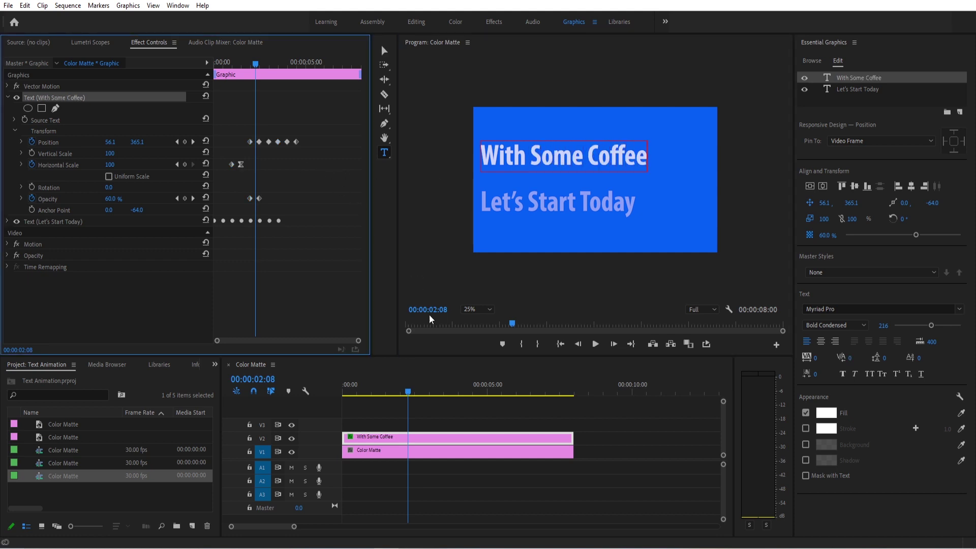
Step: Step forward frame by frame from 00:00:02:08 to 00:00:02:17 to check how the two lines move down together
{"action": "key", "text": "Right"}
{"action": "key", "text": "Right"}
{"action": "key", "text": "Right"}
{"action": "key", "text": "Right"}
{"action": "key", "text": "Right"}
{"action": "key", "text": "Right"}
{"action": "key", "text": "Right"}
{"action": "key", "text": "Right"}
{"action": "key", "text": "Right"}
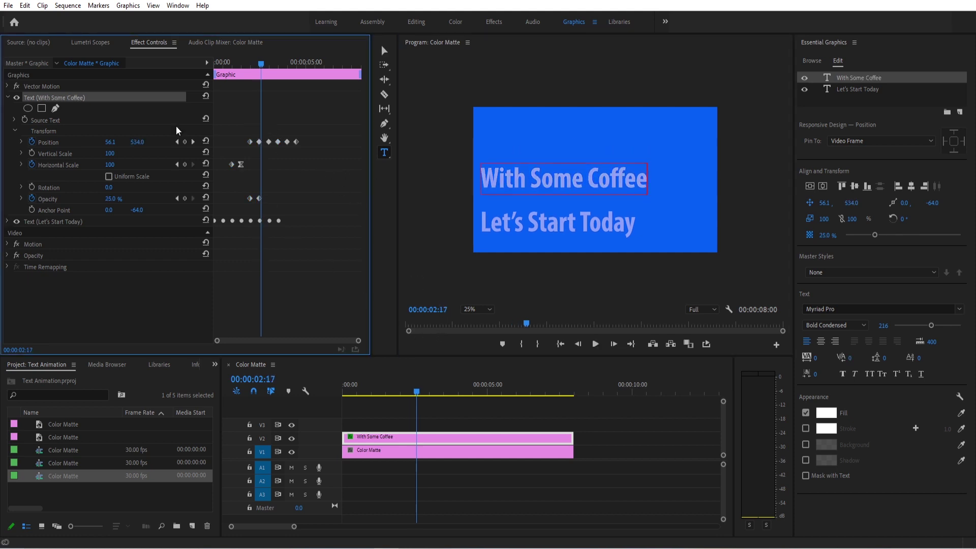
Step: Duplicate the "With Some Coffee" text layer by copy and paste and expand the new copy's properties
{"action": "left_click", "coordinate": [7, 98]}
{"action": "right_click", "coordinate": [839, 83]}
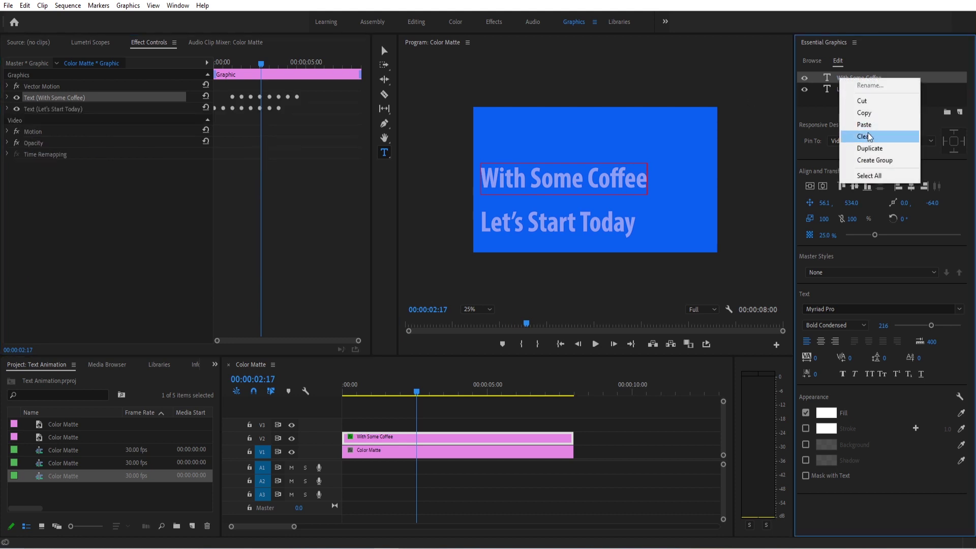
{"action": "left_click", "coordinate": [866, 108]}
{"action": "right_click", "coordinate": [866, 105]}
{"action": "left_click", "coordinate": [888, 147]}
{"action": "left_click", "coordinate": [8, 97]}
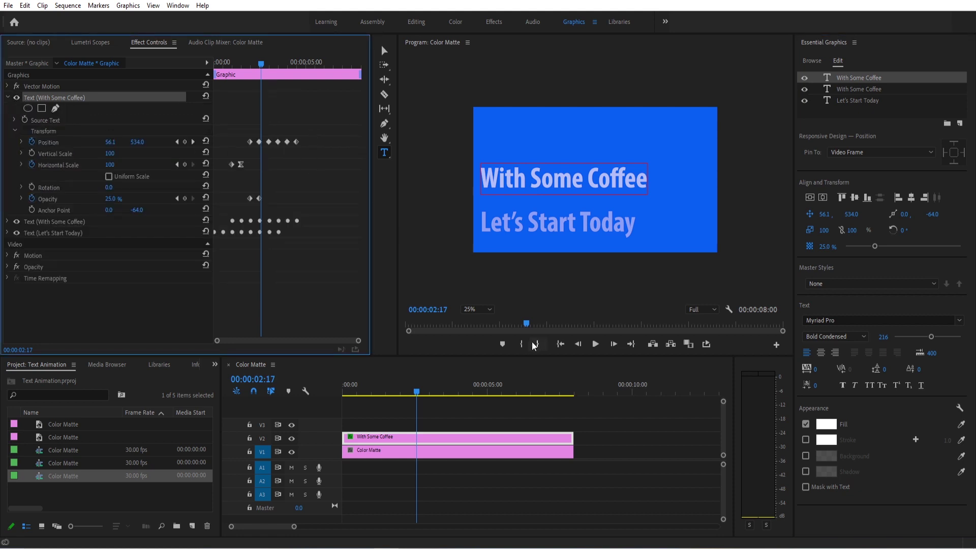
Step: Park the playhead at 00:00:02:00 and shift all keyframes of the topmost "With Some Coffee" copy to start there
{"action": "left_click", "coordinate": [578, 344]}
{"action": "left_click", "coordinate": [578, 344]}
{"action": "left_click", "coordinate": [578, 344]}
{"action": "left_click", "coordinate": [578, 344]}
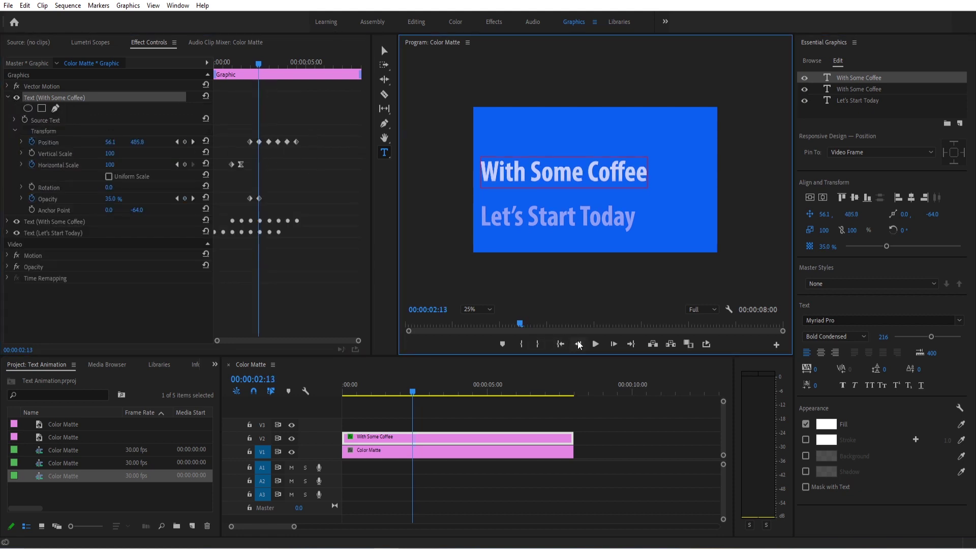
{"action": "left_click", "coordinate": [612, 344]}
{"action": "left_click", "coordinate": [612, 344]}
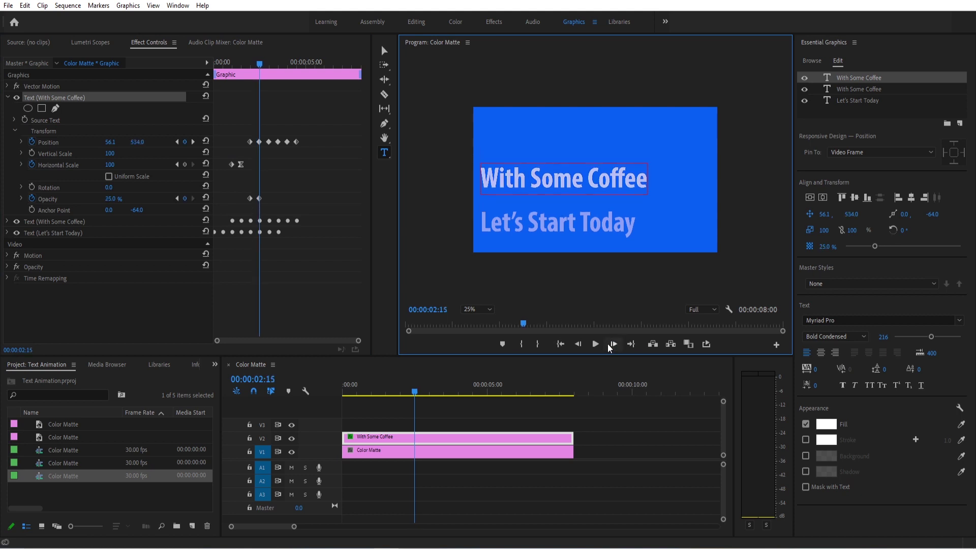
{"action": "left_click", "coordinate": [578, 344]}
{"action": "left_click", "coordinate": [578, 344]}
{"action": "left_click", "coordinate": [578, 344]}
{"action": "left_click", "coordinate": [577, 344]}
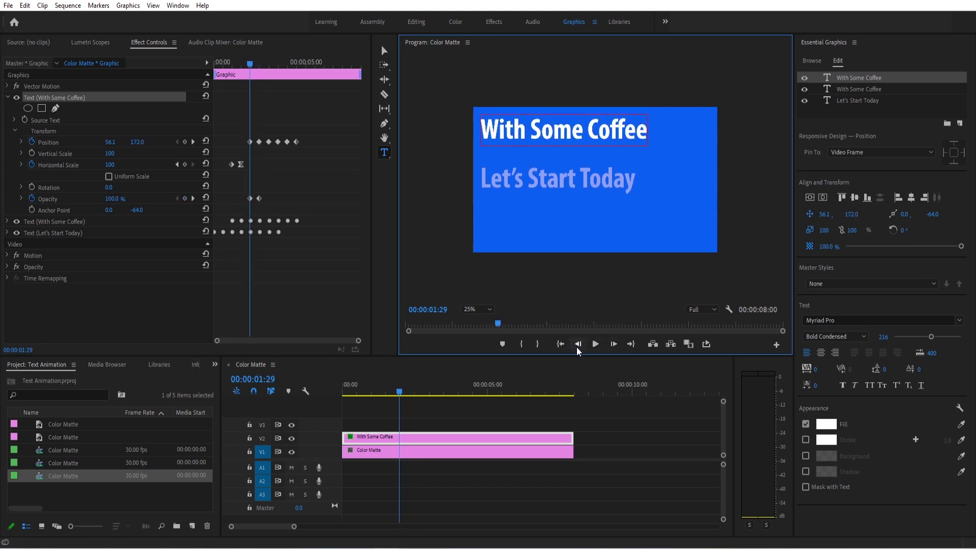
{"action": "left_click", "coordinate": [612, 344]}
{"action": "left_click", "coordinate": [579, 344]}
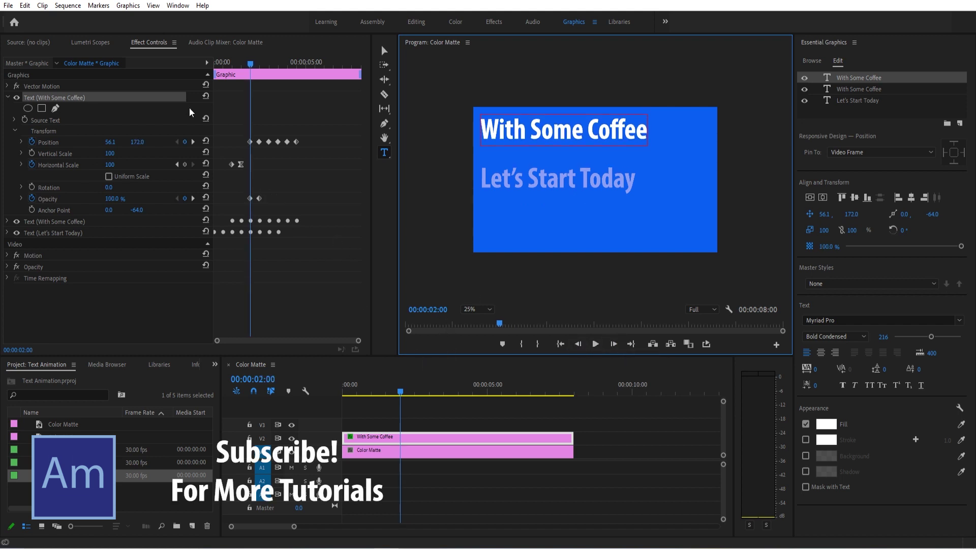
{"action": "left_click_drag", "start_coordinate": [316, 128], "coordinate": [260, 165]}
Step: Play to 00:00:02:21 and replace the topmost line's text with "And a Nice Pastry"
{"action": "key", "text": "space"}
{"action": "key", "text": "space"}
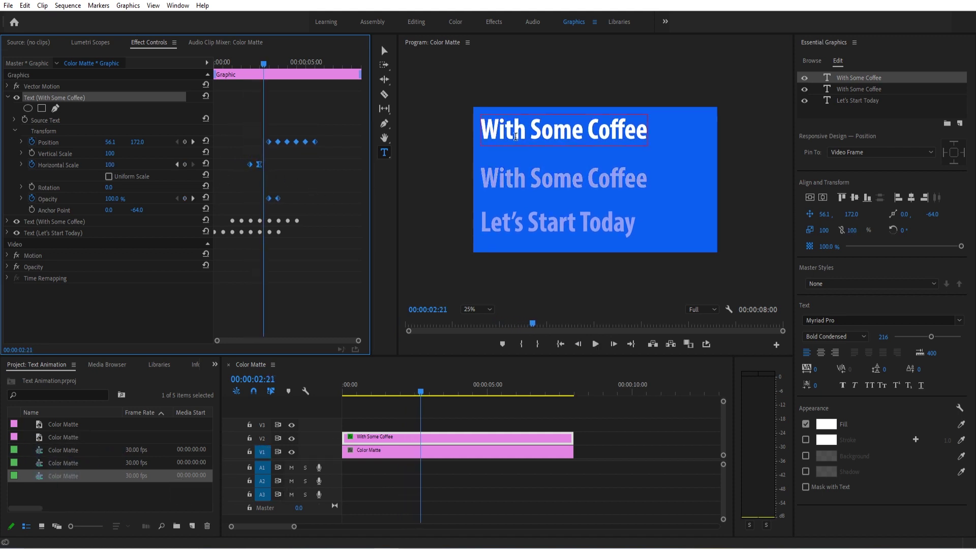
{"action": "triple_click", "coordinate": [518, 132]}
{"action": "type", "text": "And a"}
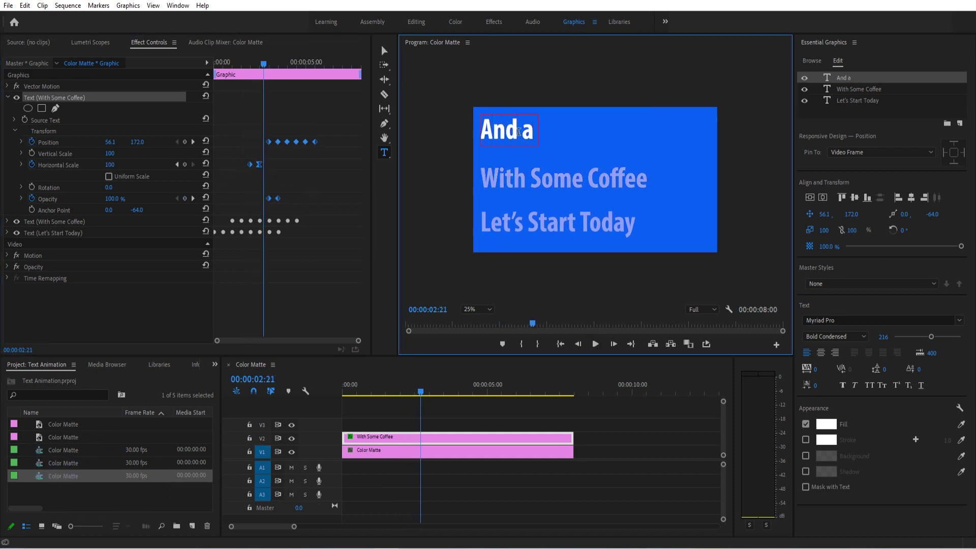
{"action": "type", "text": " Nice Pastry"}
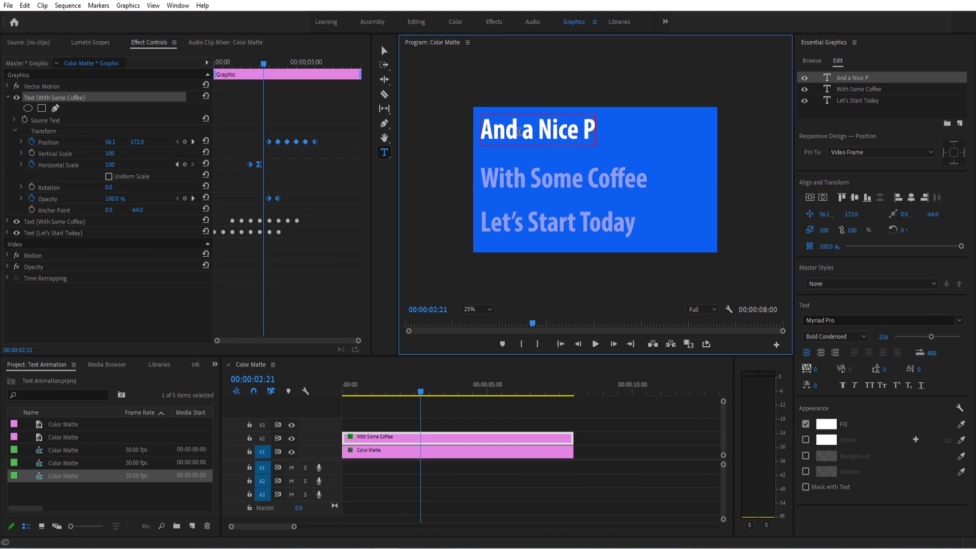
{"action": "left_click", "coordinate": [321, 187]}
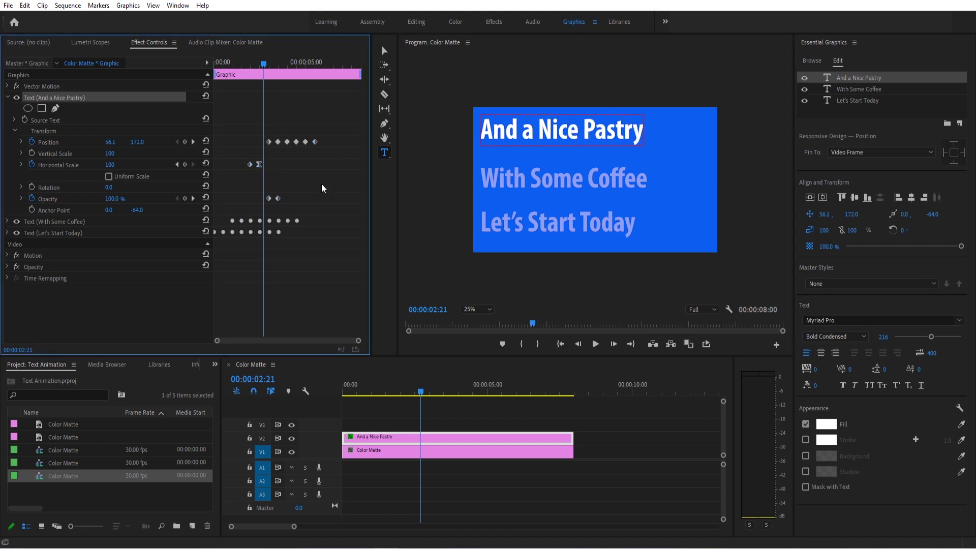
Step: Copy the "And a Nice Pastry" text layer and paste a duplicate above it in the graphic
{"action": "left_click", "coordinate": [8, 97]}
{"action": "right_click", "coordinate": [855, 79]}
{"action": "left_click", "coordinate": [878, 116]}
{"action": "left_click", "coordinate": [850, 114]}
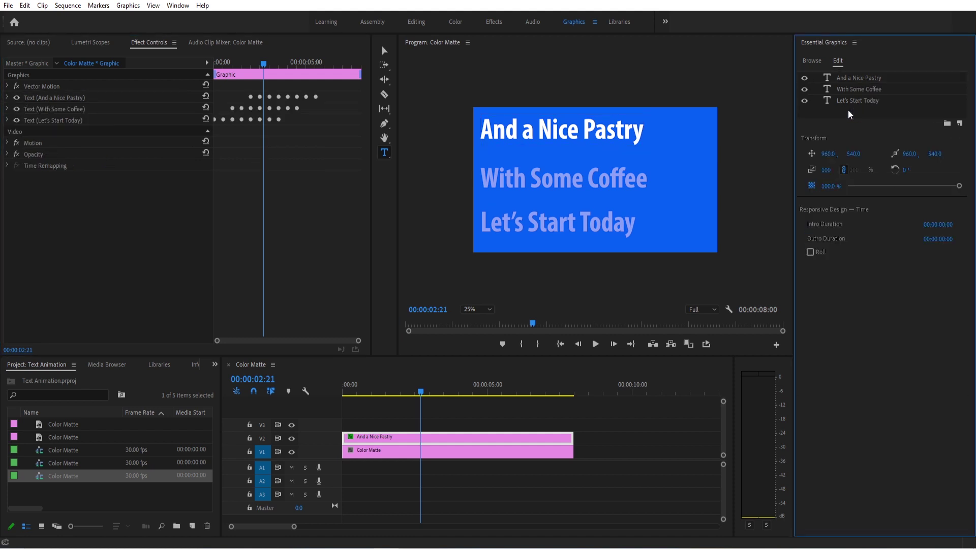
{"action": "right_click", "coordinate": [860, 116]}
{"action": "left_click", "coordinate": [874, 157]}
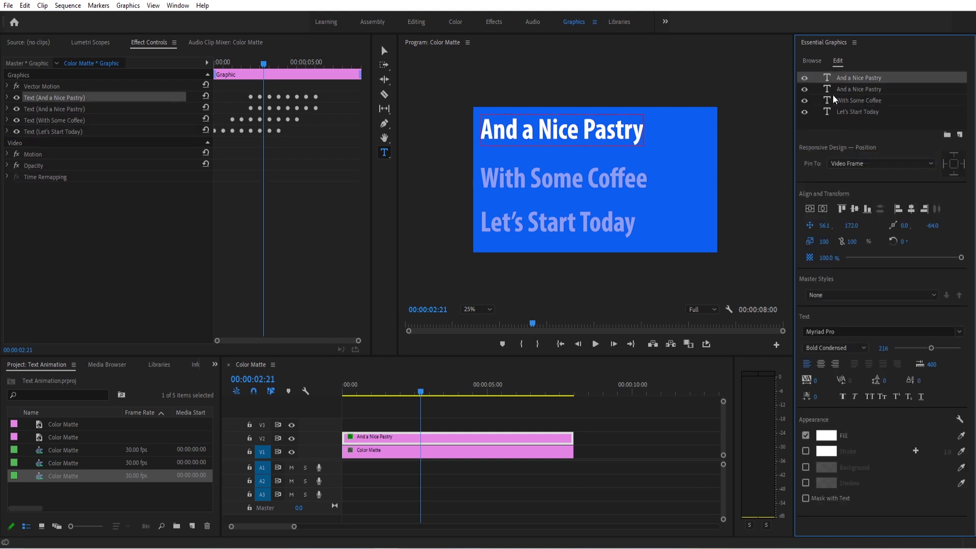
{"action": "left_click", "coordinate": [504, 133]}
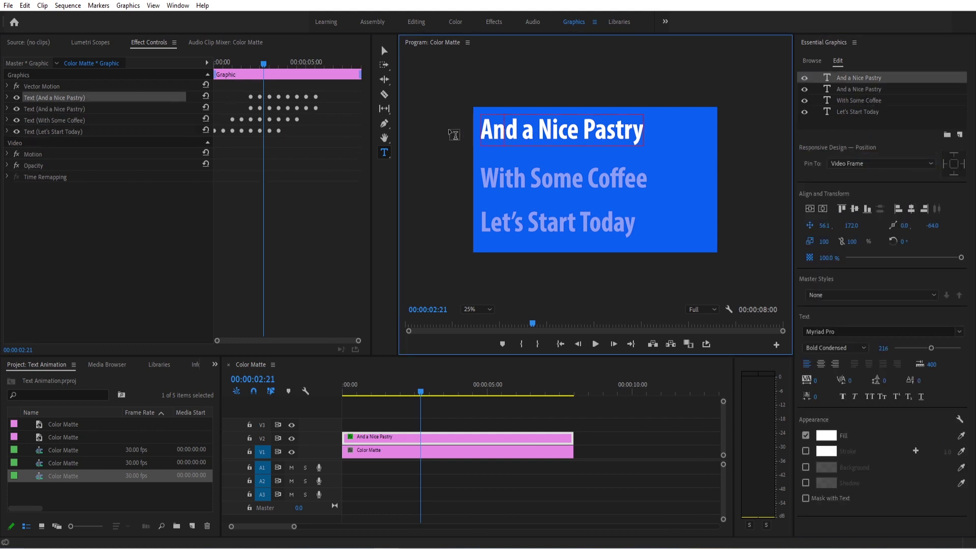
Step: Park the playhead at 00:00:03:00 and shift all keyframes of the topmost "And a Nice Pastry" copy to start there
{"action": "left_click", "coordinate": [613, 345]}
{"action": "left_click", "coordinate": [613, 345]}
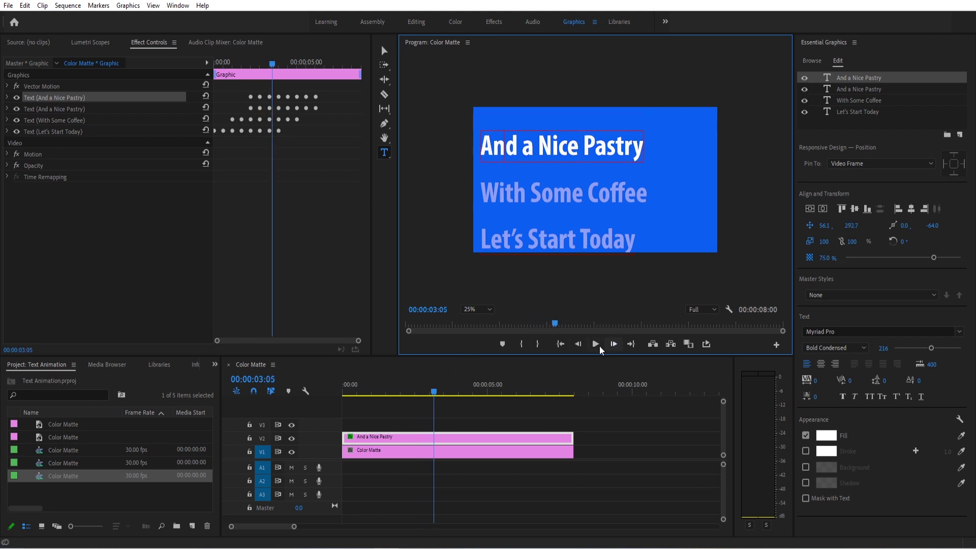
{"action": "left_click", "coordinate": [577, 344]}
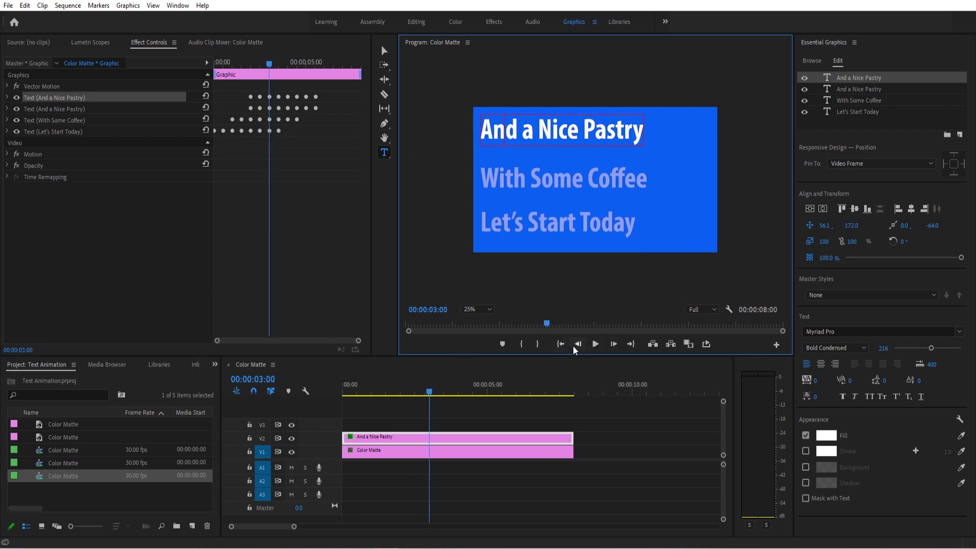
{"action": "left_click", "coordinate": [8, 98]}
{"action": "left_click_drag", "start_coordinate": [339, 130], "coordinate": [273, 165]}
Step: Play to 00:00:03:14 and replace the topmost line's text with "And Some Exercise"
{"action": "key", "text": "space"}
{"action": "key", "text": "space"}
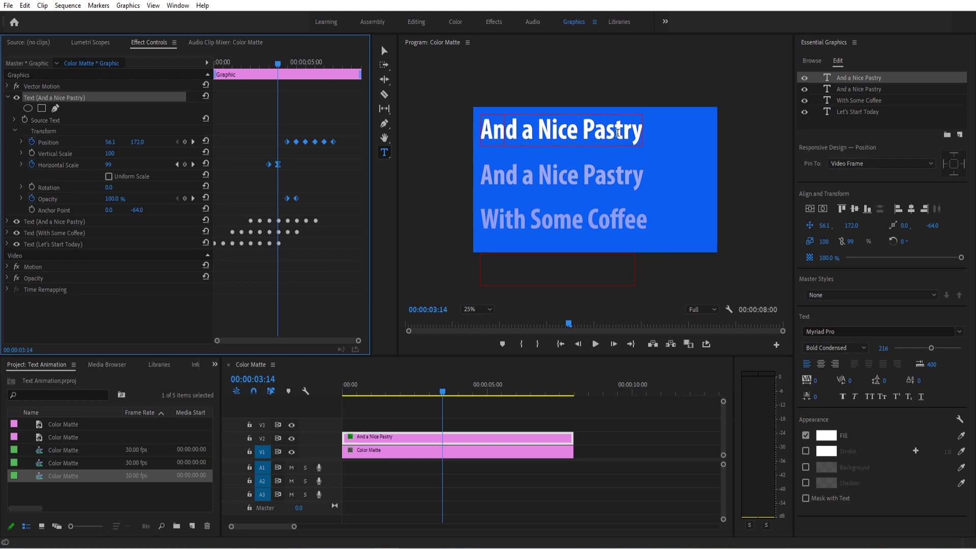
{"action": "left_click_drag", "start_coordinate": [635, 130], "coordinate": [448, 139]}
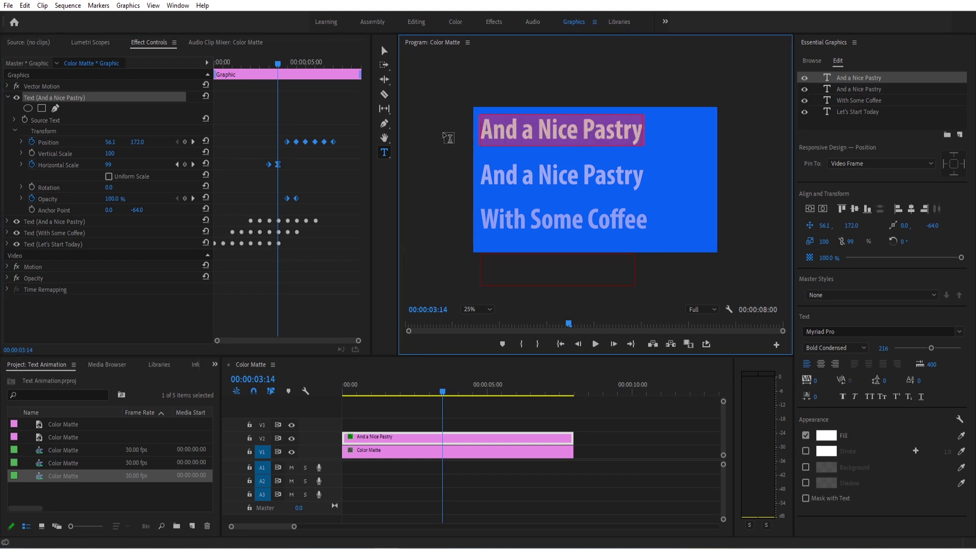
{"action": "type", "text": "And Some Exer"}
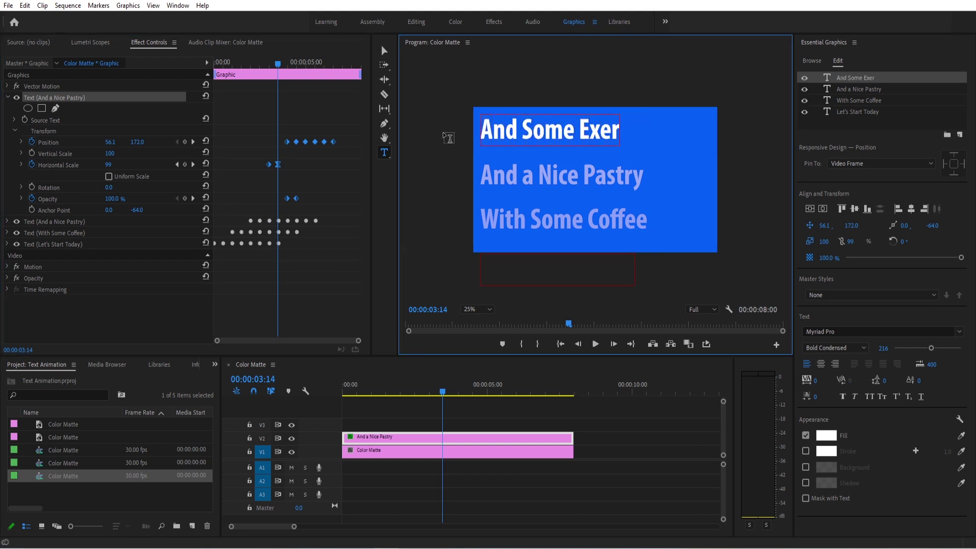
{"action": "type", "text": "cise"}
{"action": "left_click", "coordinate": [312, 266]}
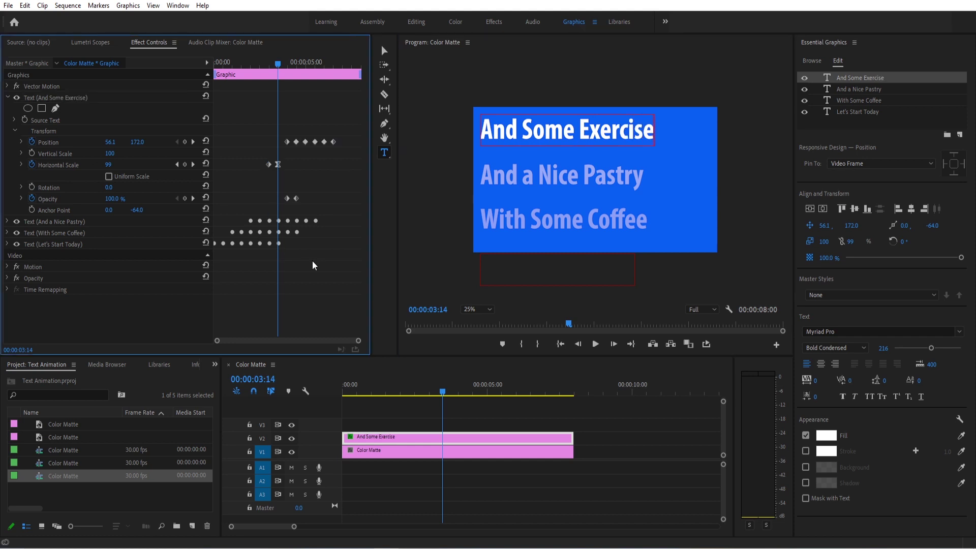
Step: Play the four-line text animation from the start of the sequence to check it
{"action": "key", "text": "space"}
{"action": "left_click", "coordinate": [305, 399]}
{"action": "key", "text": "Home"}
{"action": "key", "text": "space"}
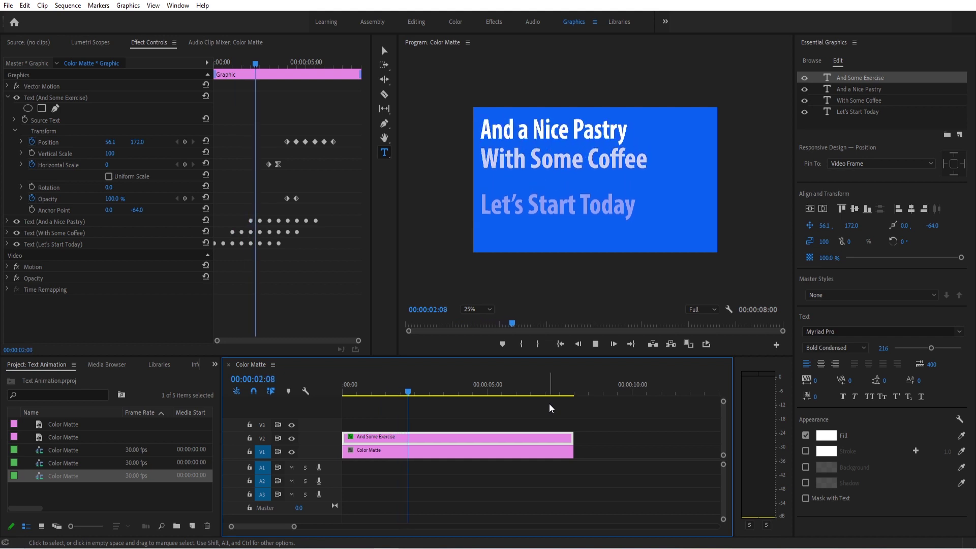
{"action": "key", "text": "space"}
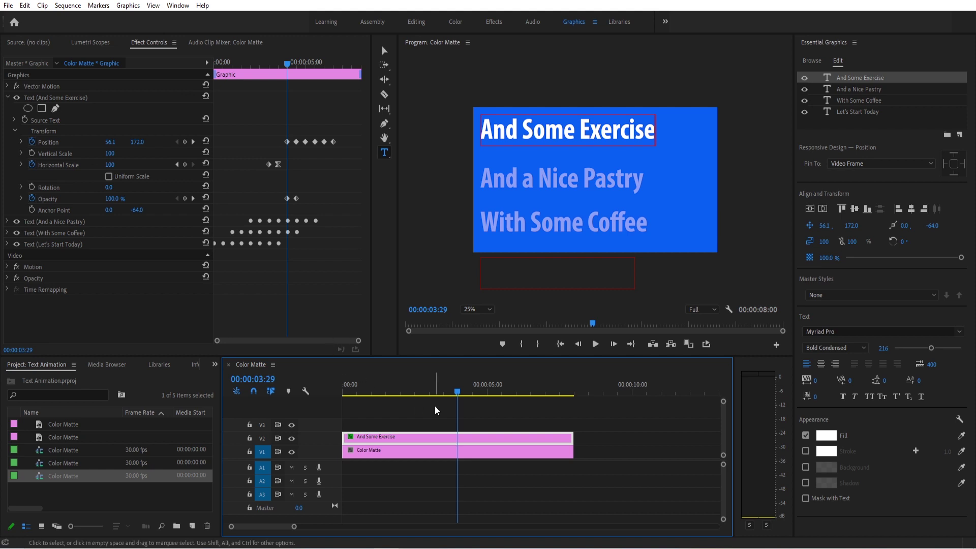
Step: Delete the Color Matte clip from track V1
{"action": "left_click", "coordinate": [425, 450]}
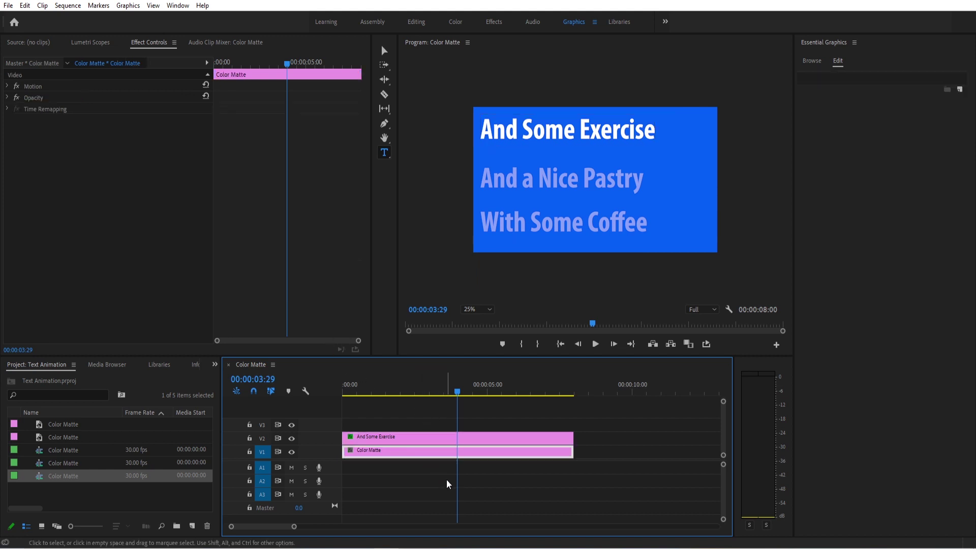
{"action": "key", "text": "Delete"}
{"action": "left_click", "coordinate": [813, 61]}
{"action": "left_click", "coordinate": [837, 61]}
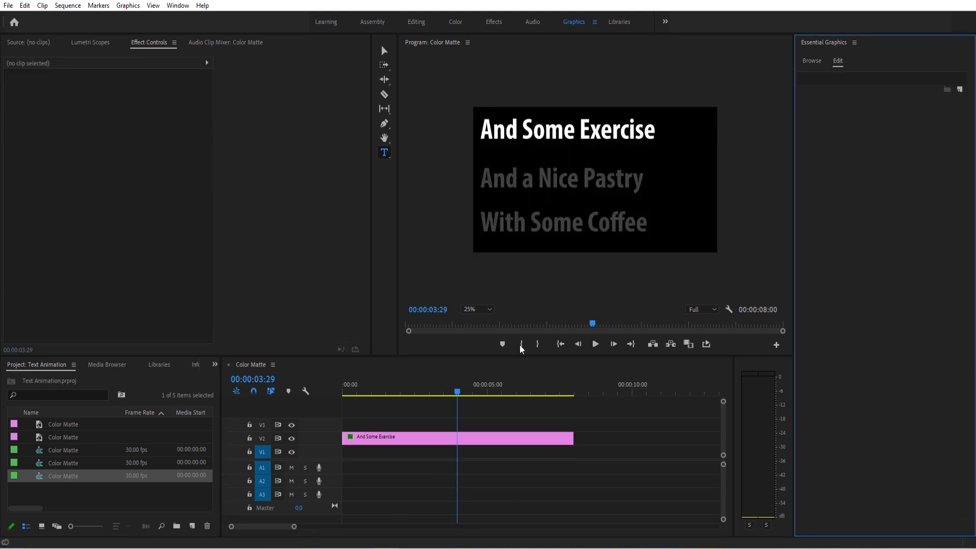
Step: Add a rectangle shape layer to the "And Some Exercise" graphic clip
{"action": "left_click", "coordinate": [416, 437]}
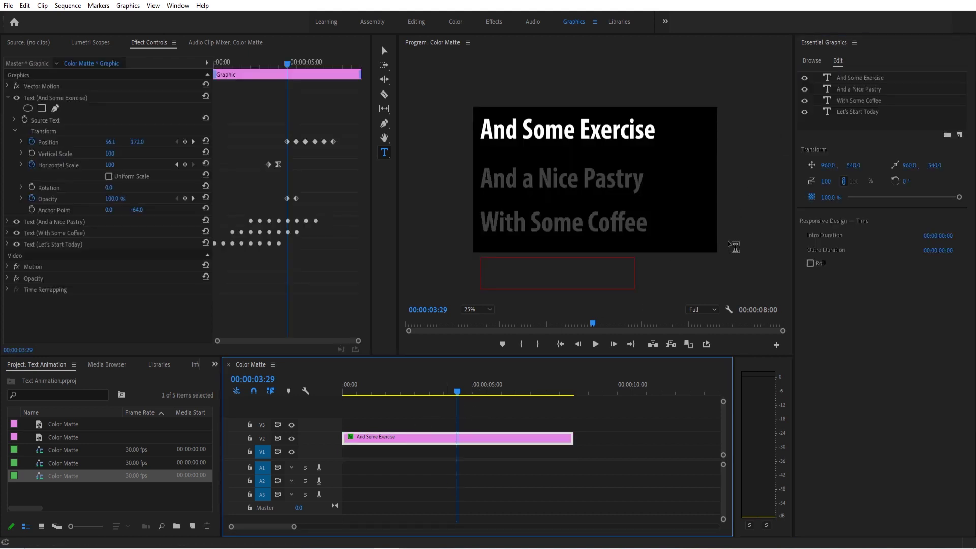
{"action": "right_click", "coordinate": [839, 121]}
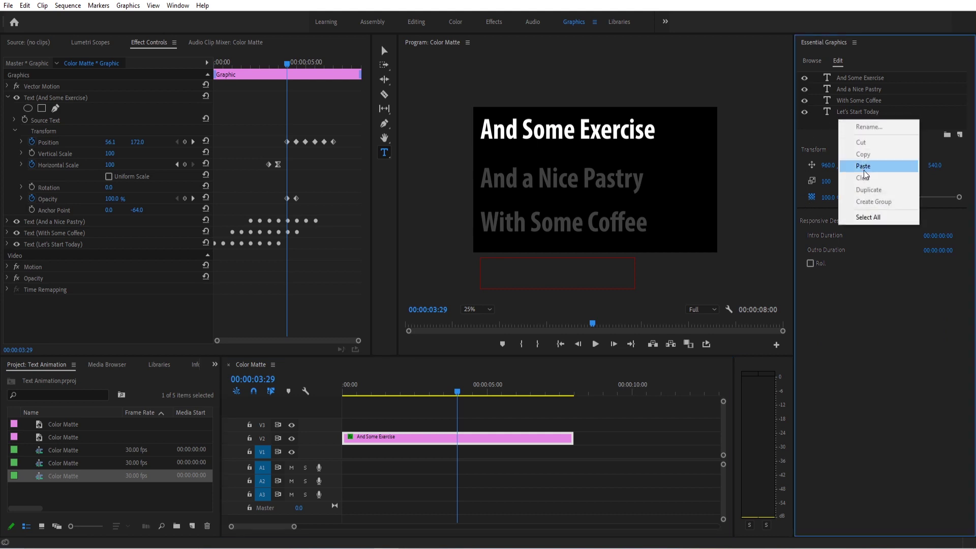
{"action": "left_click", "coordinate": [834, 131]}
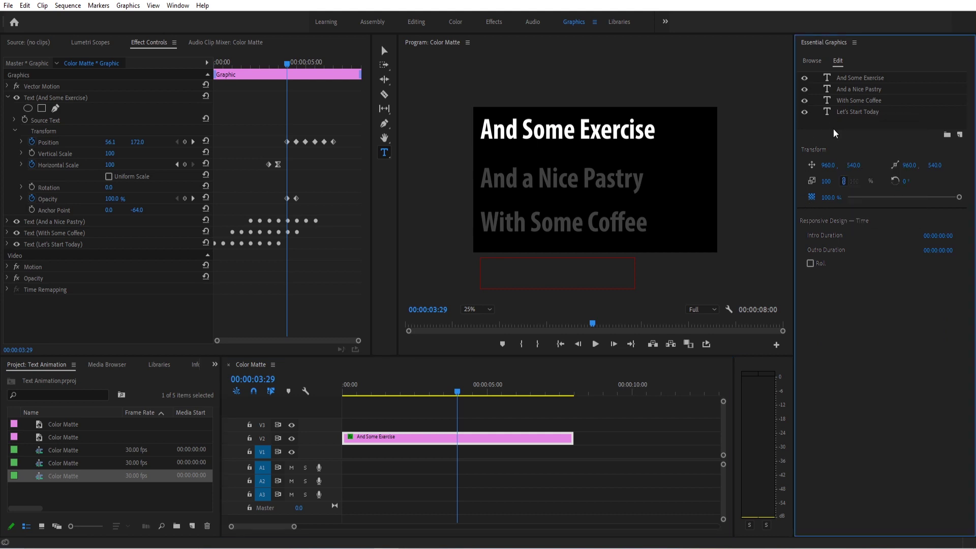
{"action": "left_click", "coordinate": [960, 135]}
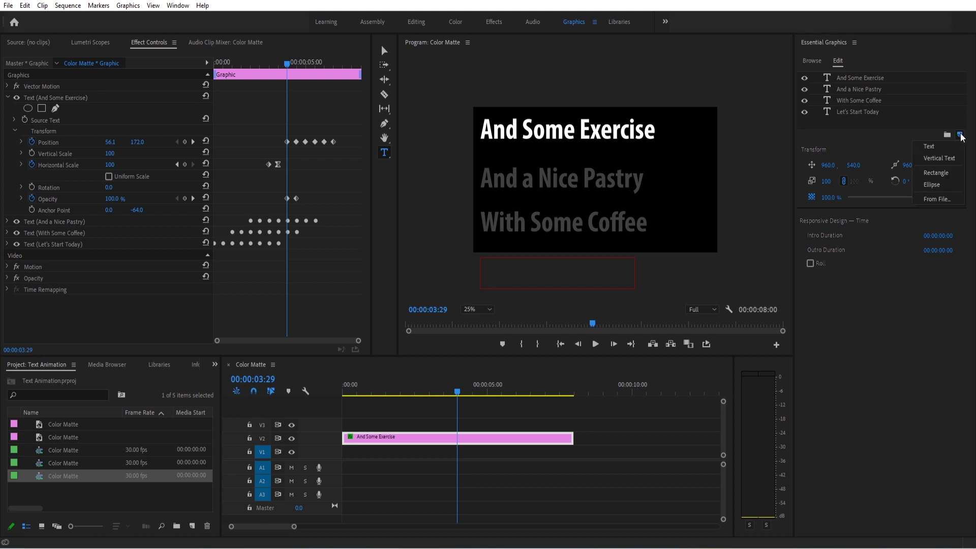
{"action": "left_click", "coordinate": [945, 178]}
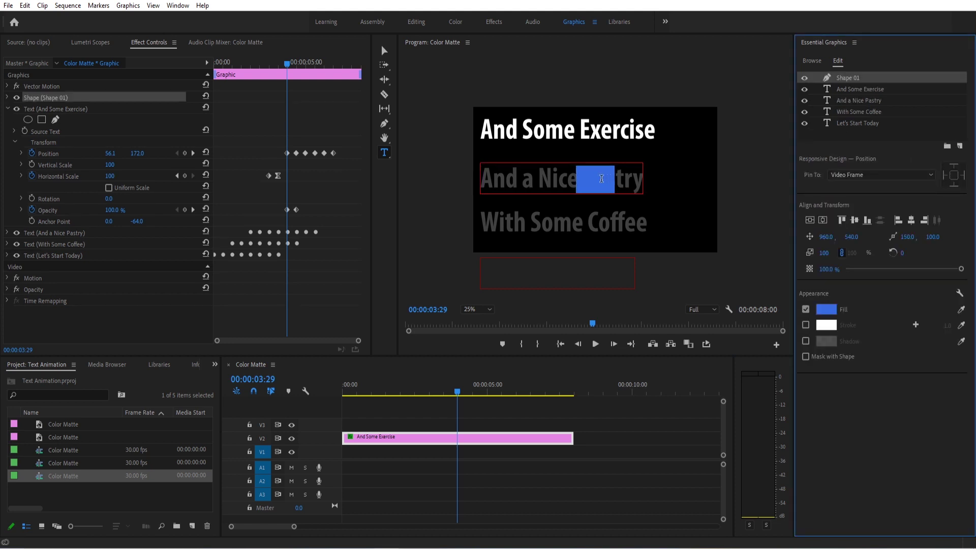
Step: Change the rectangle's fill to the blue 2A4FC9
{"action": "left_click", "coordinate": [384, 51]}
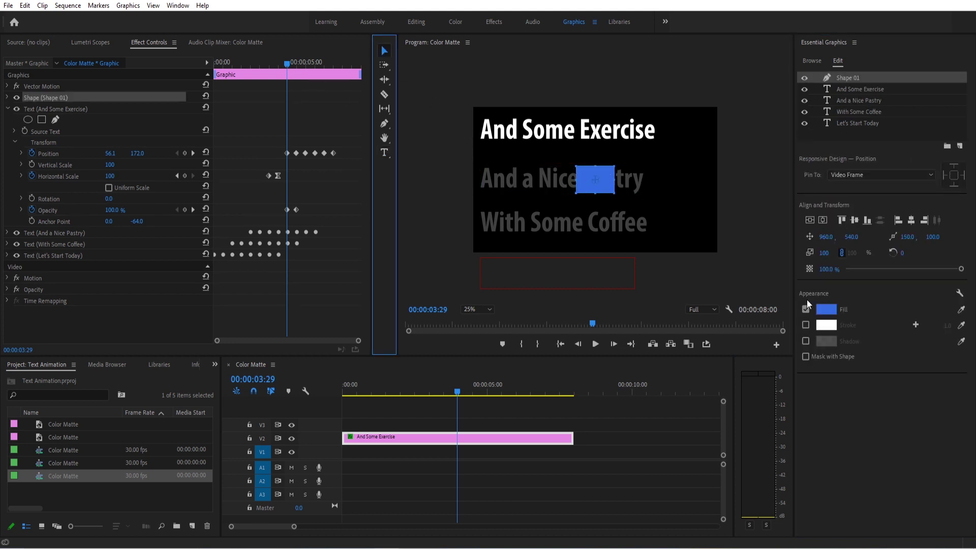
{"action": "left_click", "coordinate": [826, 309]}
{"action": "left_click_drag", "start_coordinate": [514, 328], "coordinate": [511, 324]}
{"action": "left_click_drag", "start_coordinate": [472, 351], "coordinate": [477, 340]}
{"action": "left_click", "coordinate": [517, 319]}
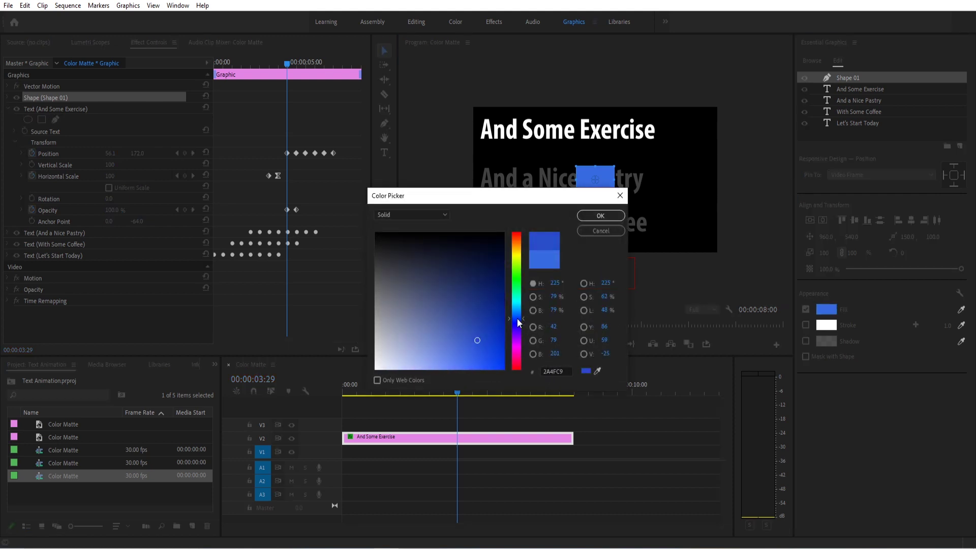
{"action": "left_click", "coordinate": [600, 216]}
Step: Enlarge the rectangle to cover the whole frame and move it beneath all text layers in the graphic
{"action": "left_click_drag", "start_coordinate": [576, 182], "coordinate": [729, 260]}
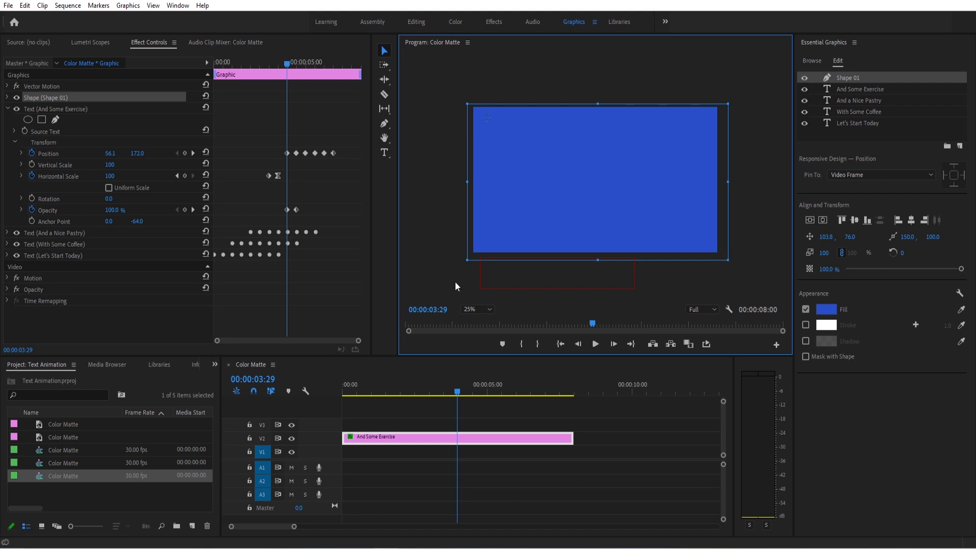
{"action": "left_click_drag", "start_coordinate": [465, 389], "coordinate": [400, 392]}
{"action": "left_click_drag", "start_coordinate": [848, 78], "coordinate": [848, 132]}
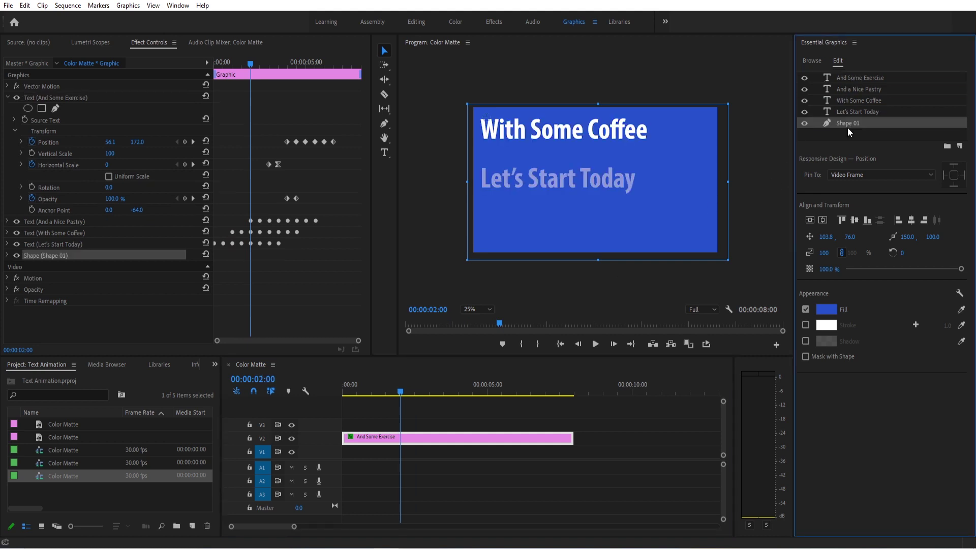
Step: Play the animation from the start to check it over the new rectangle background
{"action": "left_click_drag", "start_coordinate": [401, 388], "coordinate": [323, 394]}
{"action": "key", "text": "space"}
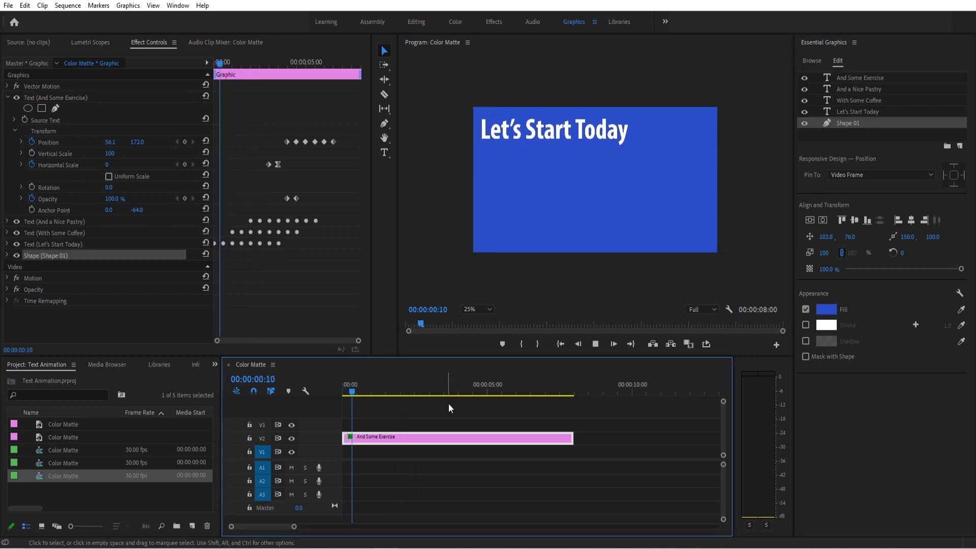
{"action": "left_click", "coordinate": [458, 410]}
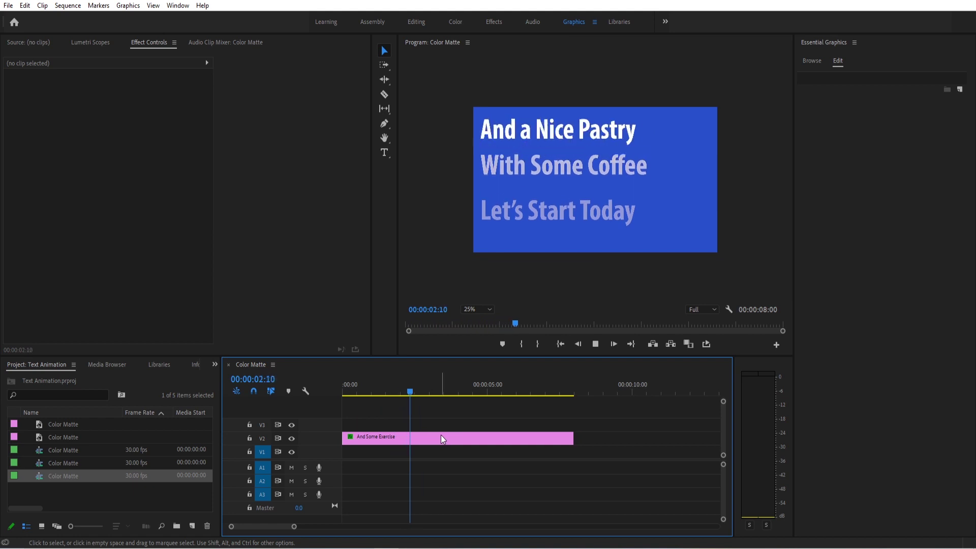
{"action": "key", "text": "space"}
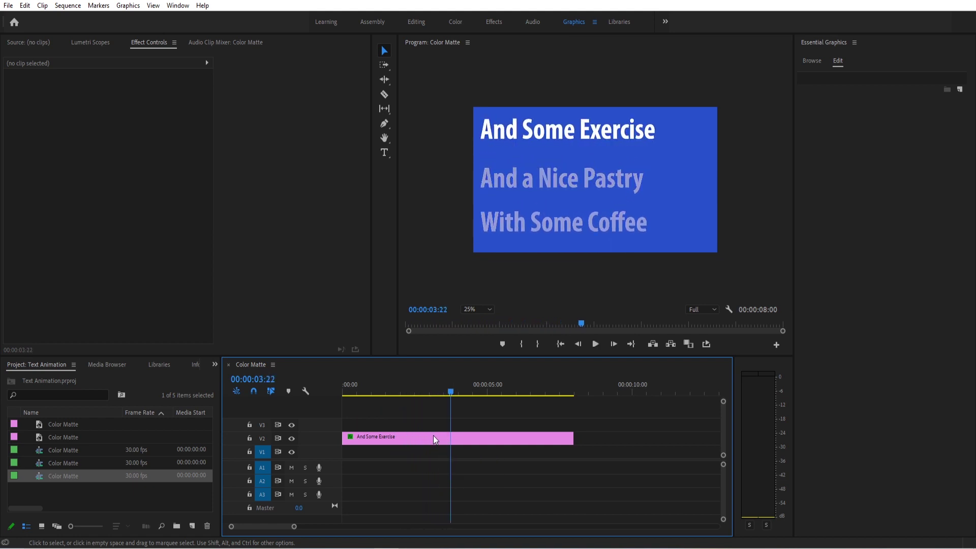
Step: Export the graphic clip as a motion graphics template named "InDefinite Text Reveal" to the Local Templates Folder, including a video thumbnail
{"action": "left_click", "coordinate": [438, 432]}
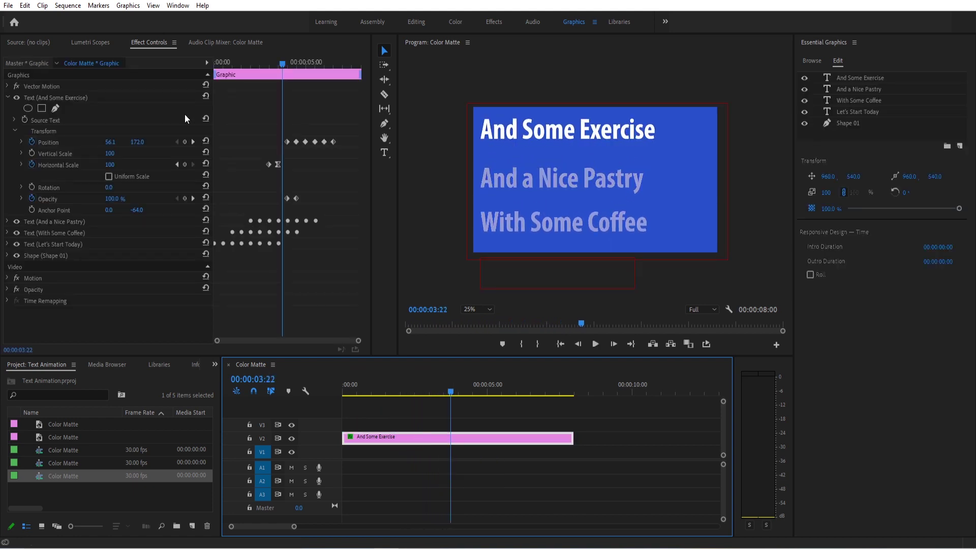
{"action": "left_click", "coordinate": [130, 7]}
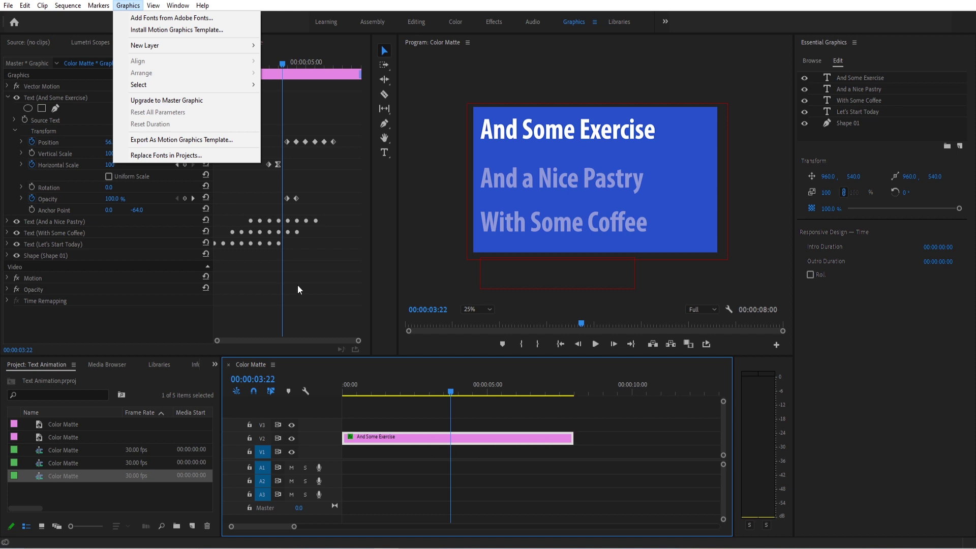
{"action": "left_click", "coordinate": [202, 140]}
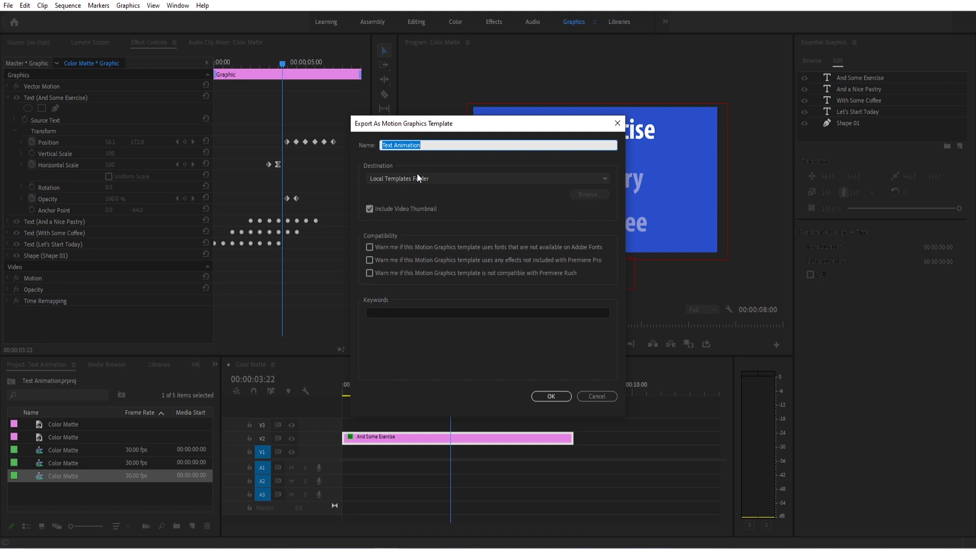
{"action": "type", "text": "InDefinite Text Reveal"}
{"action": "left_click", "coordinate": [419, 178]}
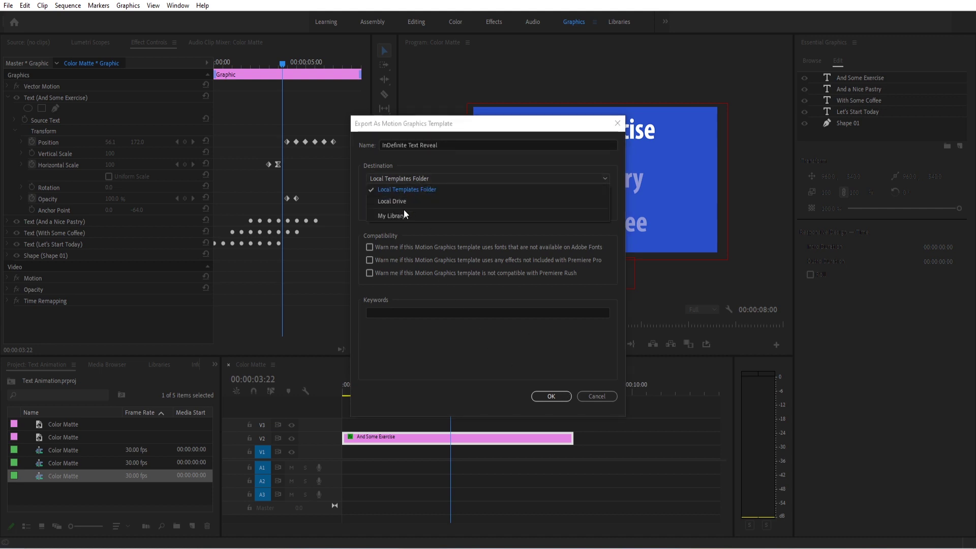
{"action": "left_click", "coordinate": [426, 223]}
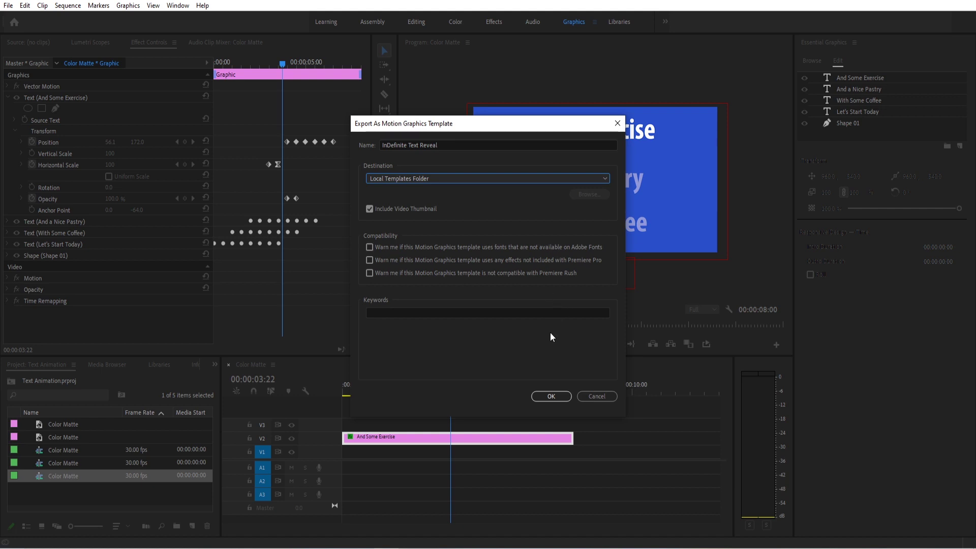
{"action": "left_click", "coordinate": [540, 398]}
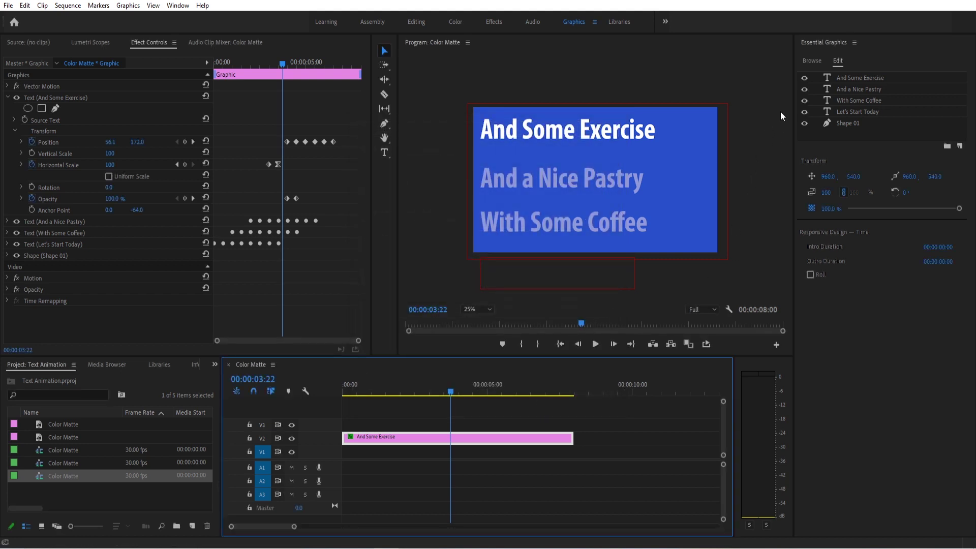
Step: Search the local graphics templates for "indefinite"
{"action": "left_click", "coordinate": [811, 61]}
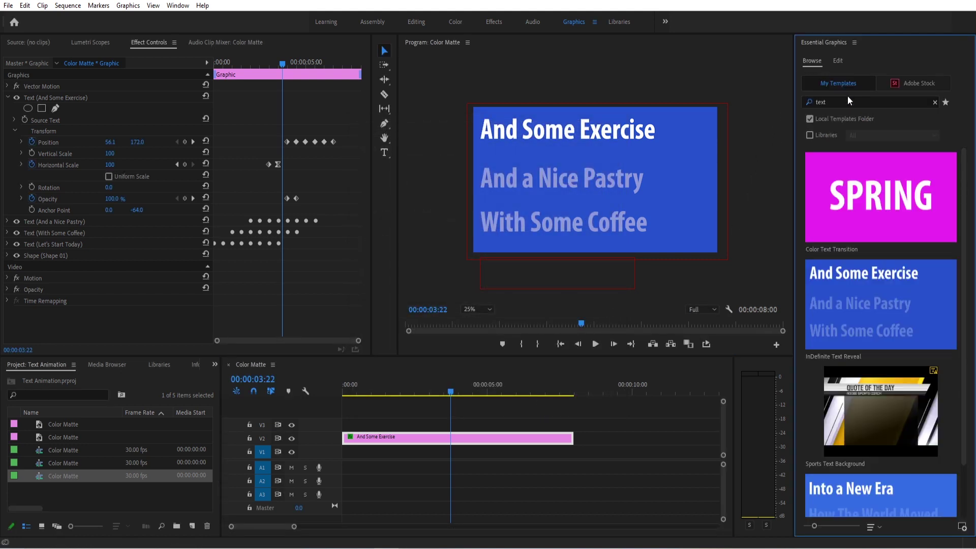
{"action": "left_click", "coordinate": [807, 102]}
{"action": "type", "text": "indefinite"}
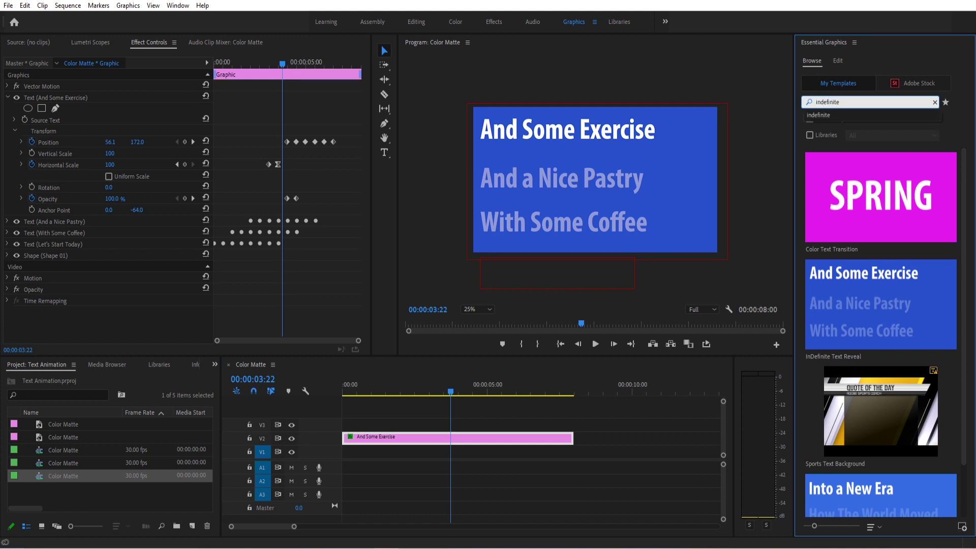
{"action": "left_click", "coordinate": [842, 114]}
Step: Delete the original graphic clip and place the InDefinite Text Reveal template at the start of track V2
{"action": "left_click_drag", "start_coordinate": [552, 401], "coordinate": [401, 481]}
{"action": "key", "text": "Delete"}
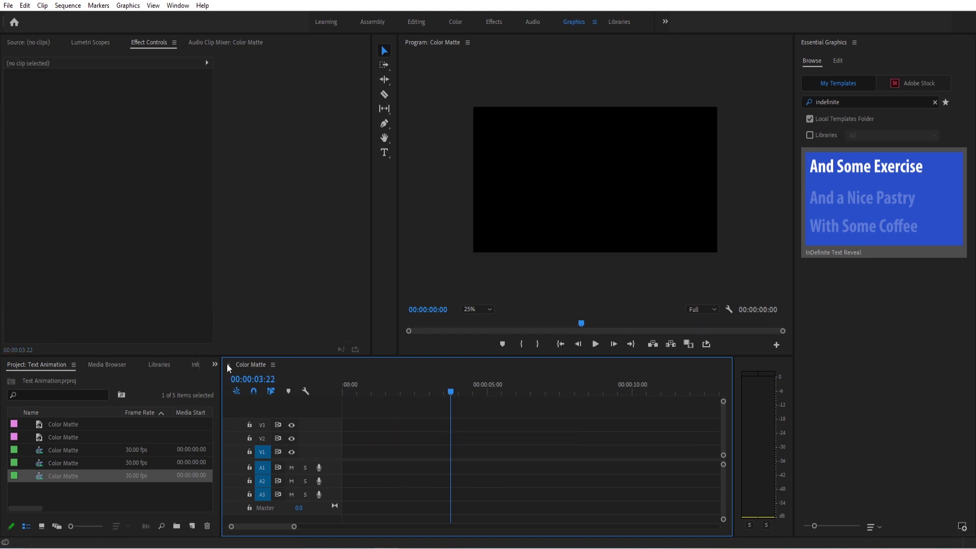
{"action": "left_click_drag", "start_coordinate": [882, 204], "coordinate": [357, 477]}
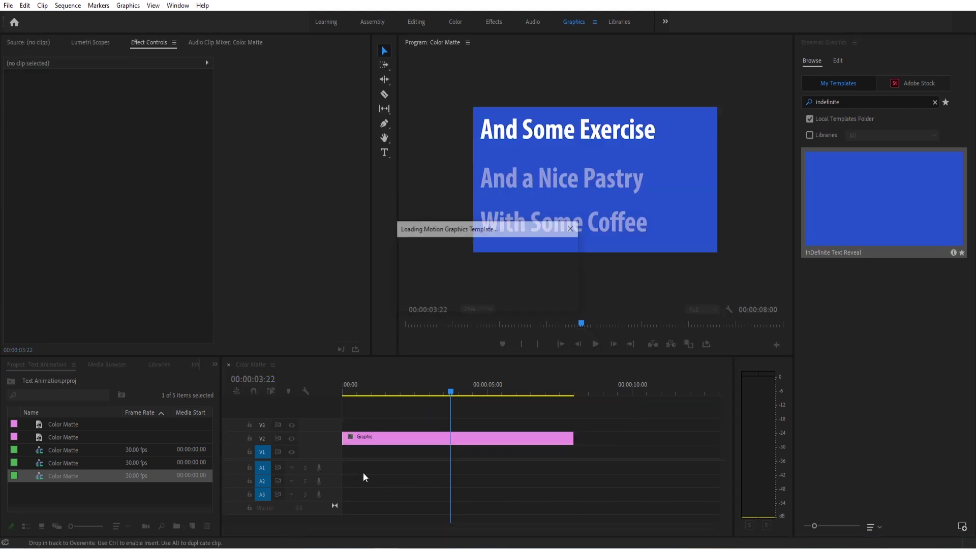
Step: Scrub the placed template to 00:00:03:22 and inspect its "And a Nice Pastry" text layer's properties
{"action": "left_click", "coordinate": [437, 393]}
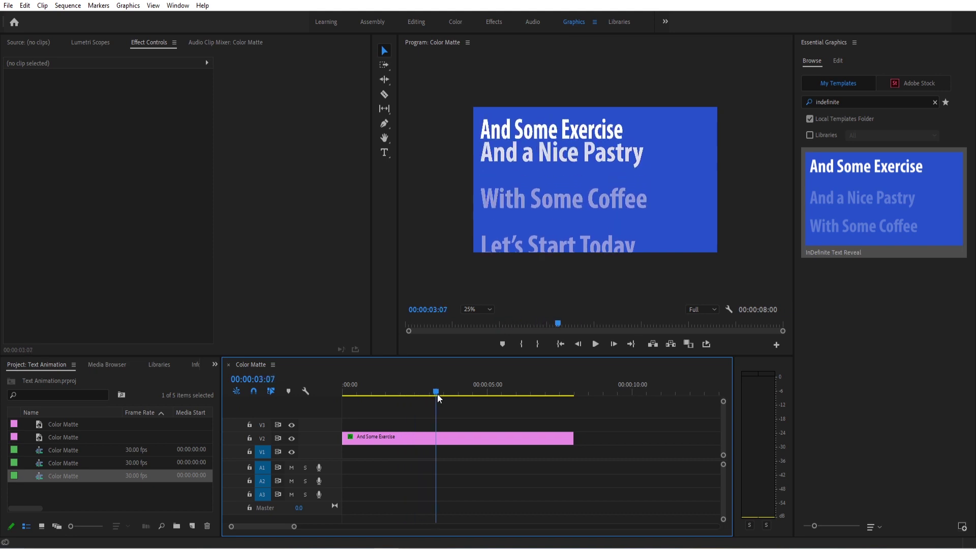
{"action": "left_click_drag", "start_coordinate": [437, 394], "coordinate": [451, 393]}
{"action": "left_click", "coordinate": [472, 440]}
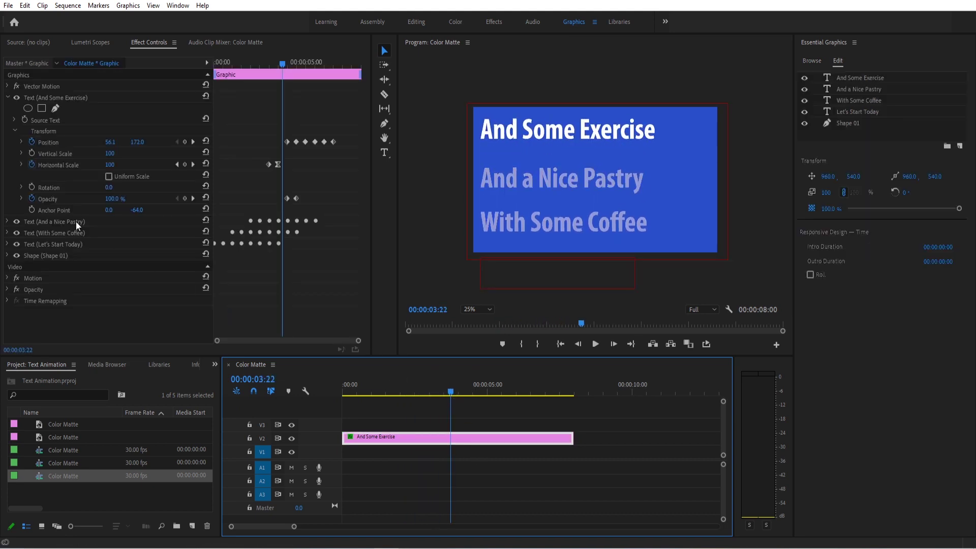
{"action": "left_click", "coordinate": [50, 221]}
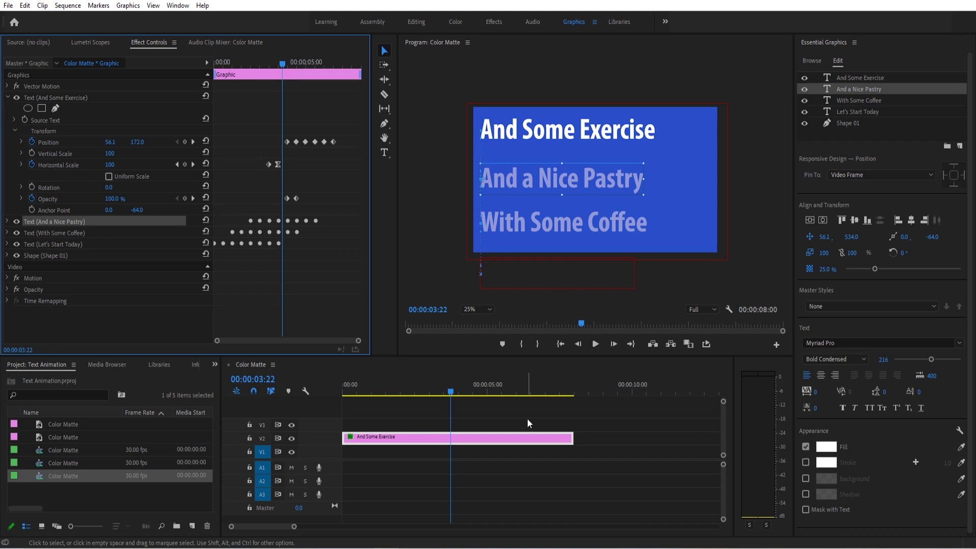
Step: Clear the timeline again and add a fresh InDefinite Text Reveal template at the start of track V2
{"action": "left_click_drag", "start_coordinate": [495, 415], "coordinate": [459, 462]}
{"action": "key", "text": "Delete"}
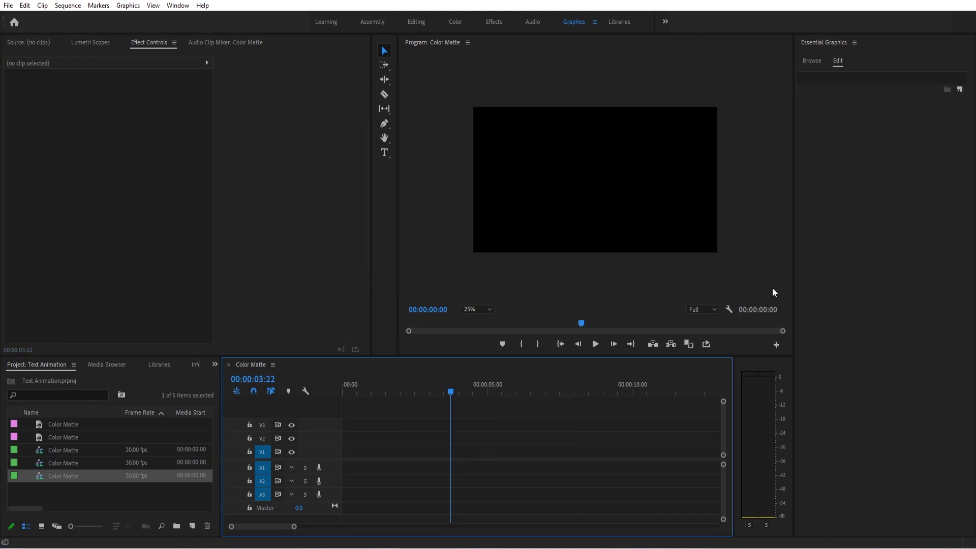
{"action": "left_click", "coordinate": [812, 61]}
{"action": "left_click_drag", "start_coordinate": [864, 201], "coordinate": [369, 438]}
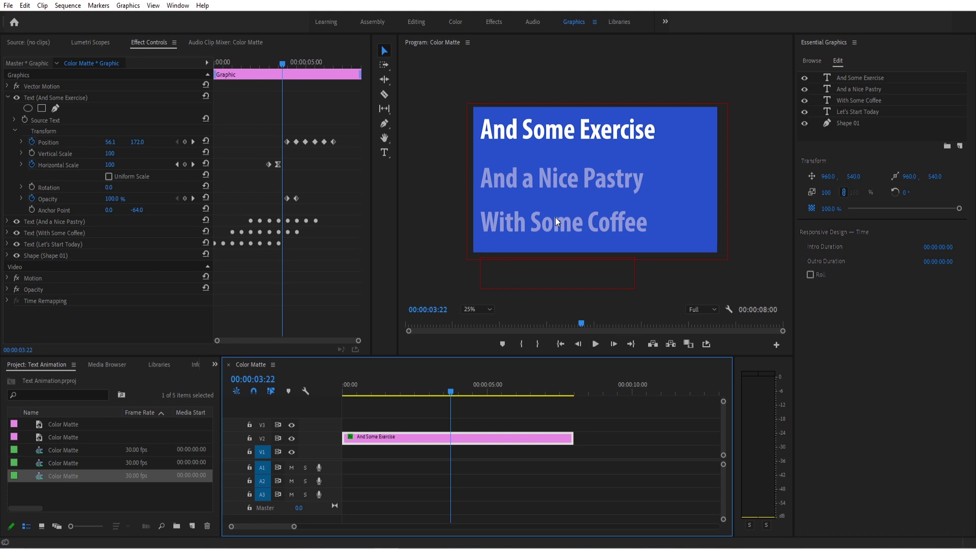
Step: Play the newly inserted template from the start of the sequence to preview its animation
{"action": "left_click", "coordinate": [450, 386]}
{"action": "key", "text": "space"}
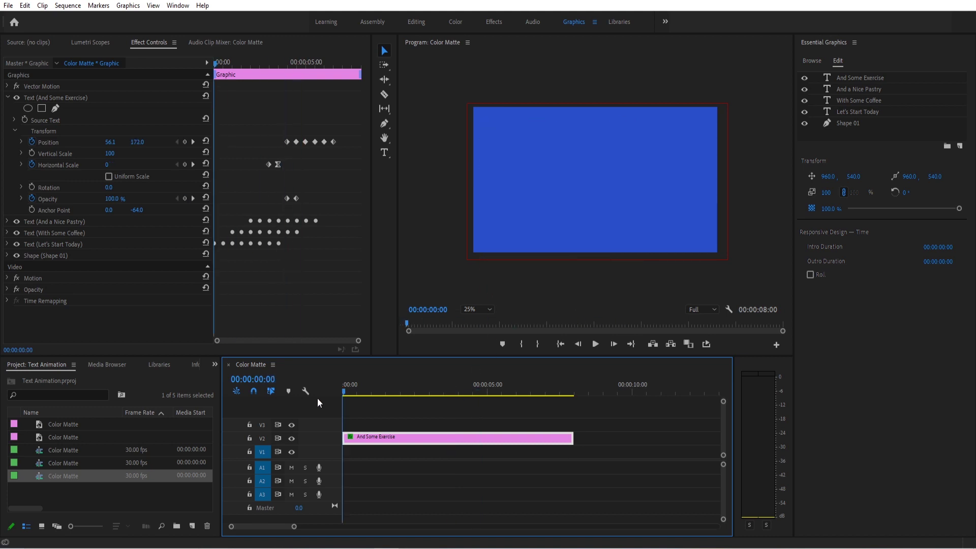
{"action": "key", "text": "Home"}
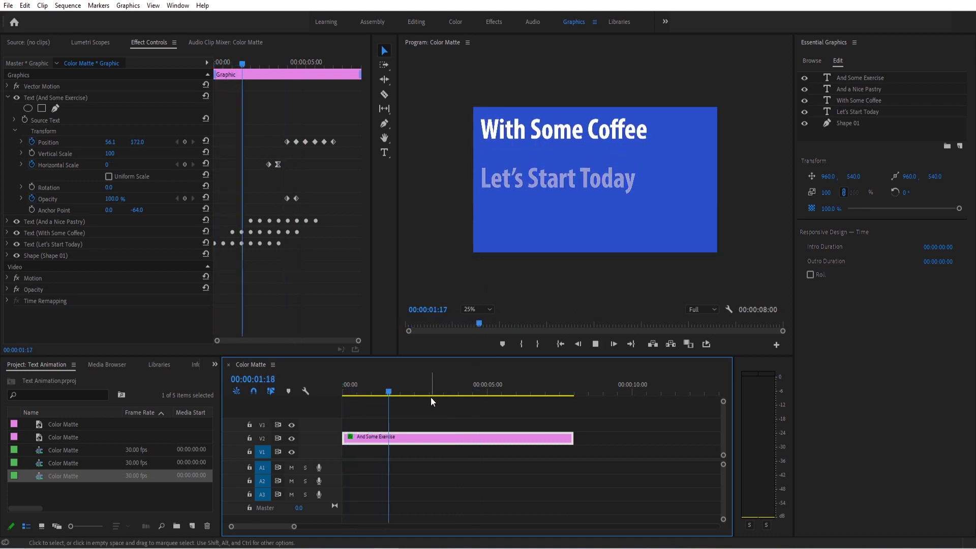
{"action": "key", "text": "space"}
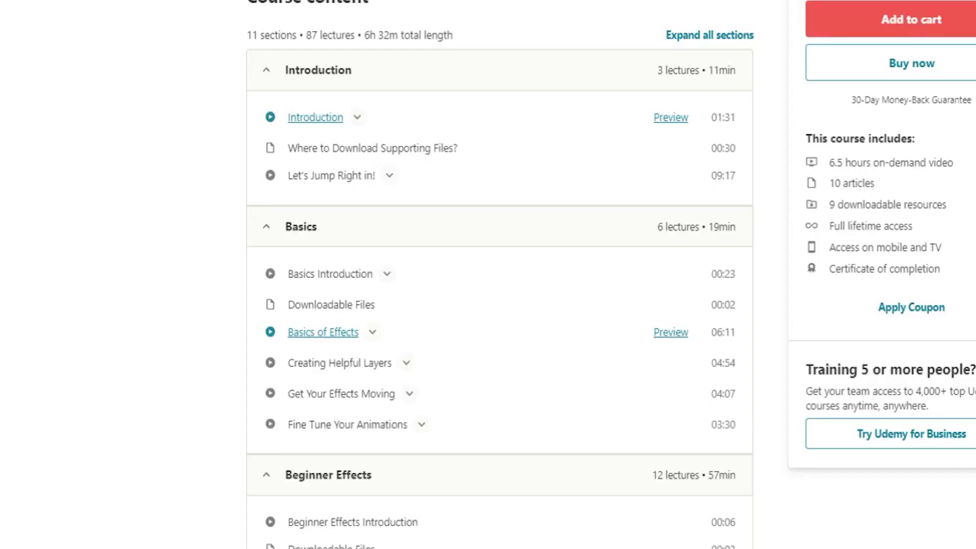
Step: Look through the course content sections and lectures on the Udemy course page
{"action": "scroll", "coordinate": [500, 275], "scroll_direction": "down", "scroll_amount": 1}
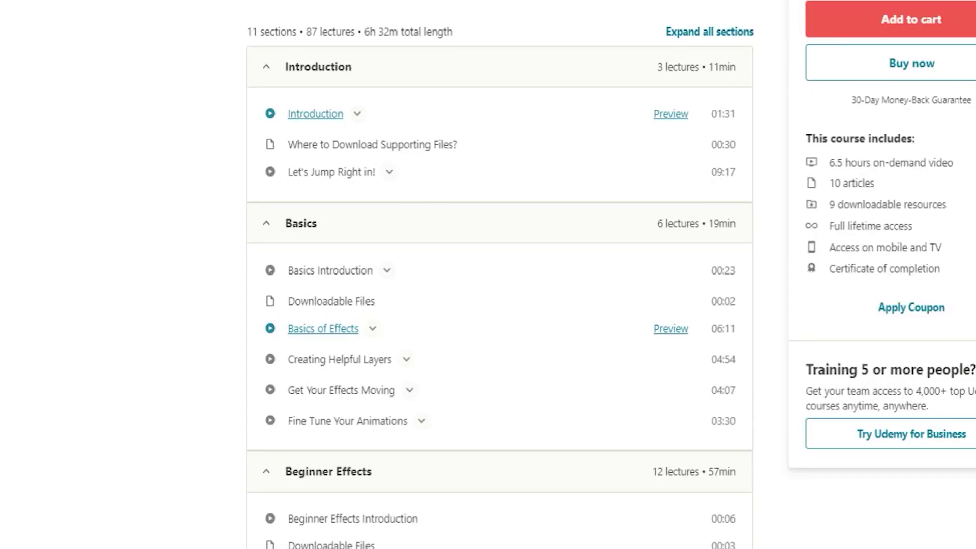
{"action": "scroll", "coordinate": [499, 285], "scroll_direction": "down", "scroll_amount": 8}
{"action": "scroll", "coordinate": [499, 275], "scroll_direction": "down", "scroll_amount": 7}
{"action": "scroll", "coordinate": [499, 274], "scroll_direction": "down", "scroll_amount": 9}
{"action": "scroll", "coordinate": [499, 274], "scroll_direction": "down", "scroll_amount": 14}
{"action": "scroll", "coordinate": [500, 274], "scroll_direction": "down", "scroll_amount": 14}
{"action": "scroll", "coordinate": [499, 274], "scroll_direction": "down", "scroll_amount": 2}
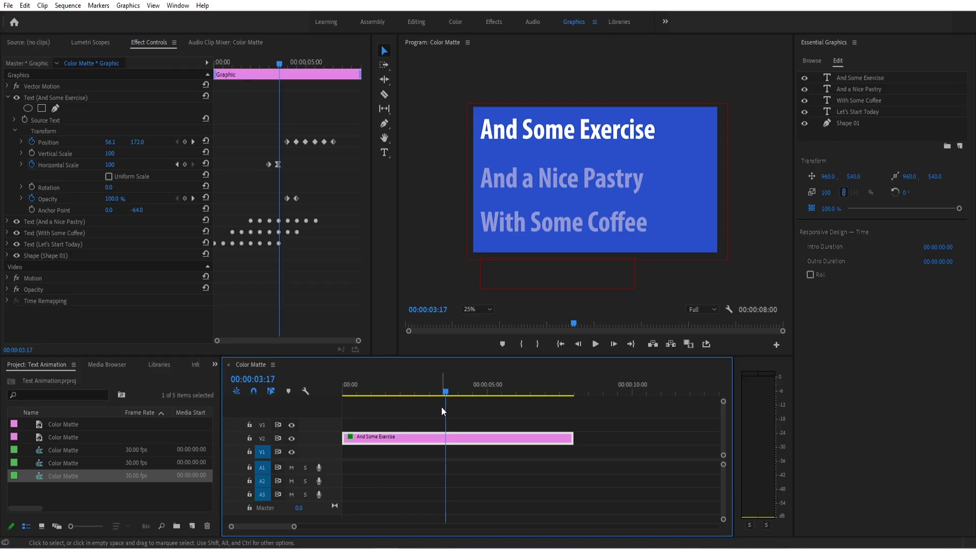